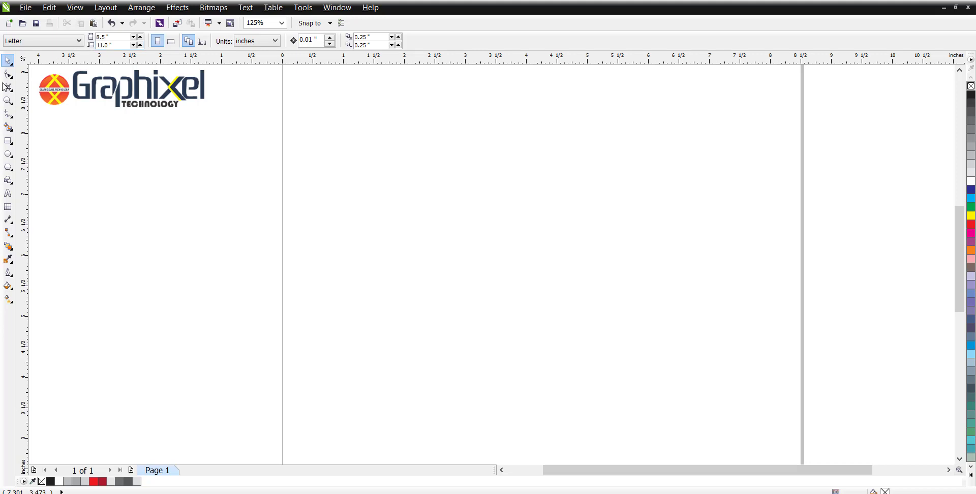
- Draw a rectangle, size it to 4 by 4 inches and centre it on the page
left_click(9, 145)
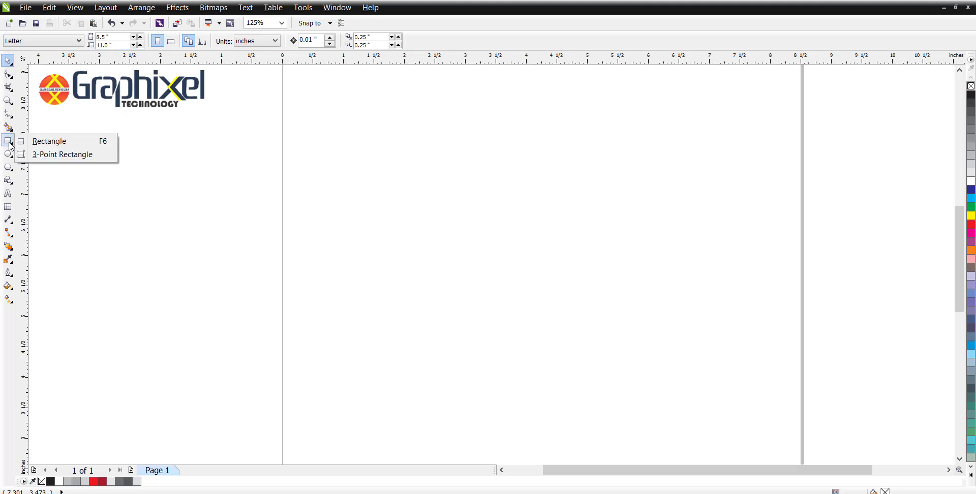
left_click(46, 140)
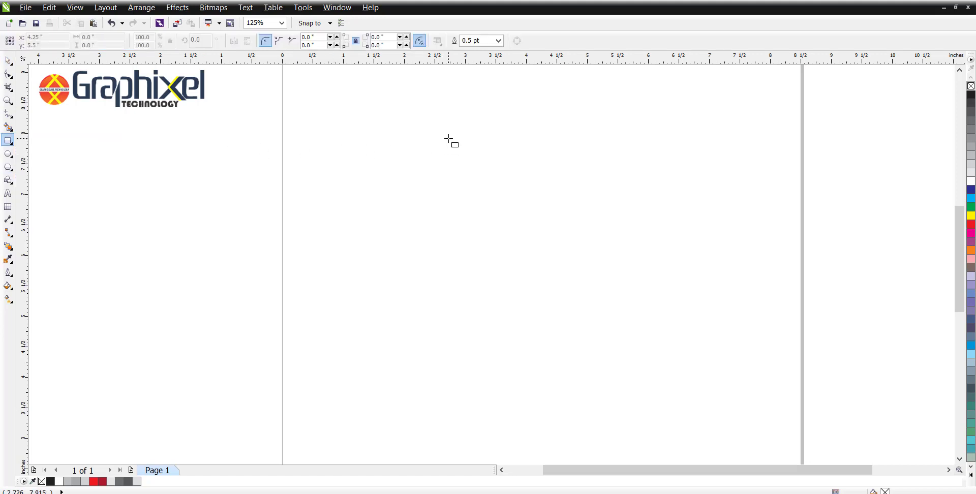
left_click_drag(448, 138, 661, 351)
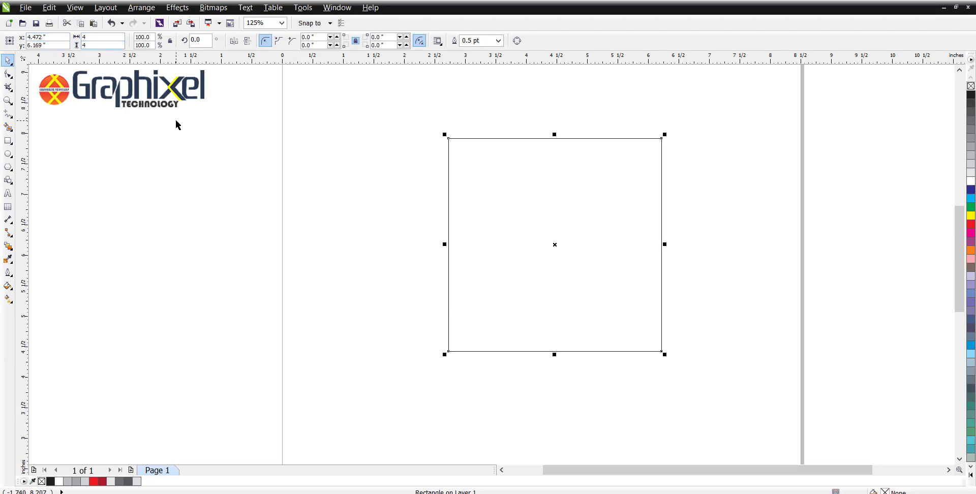
key("Return")
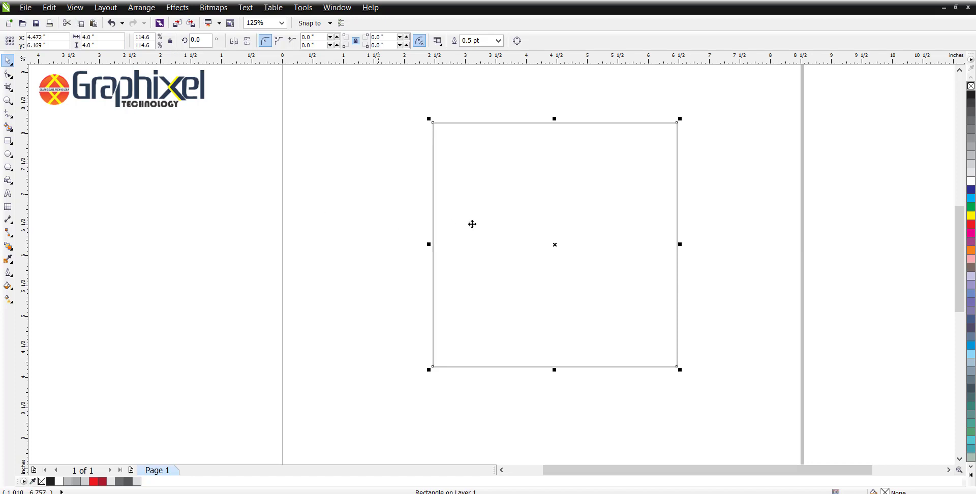
key("p")
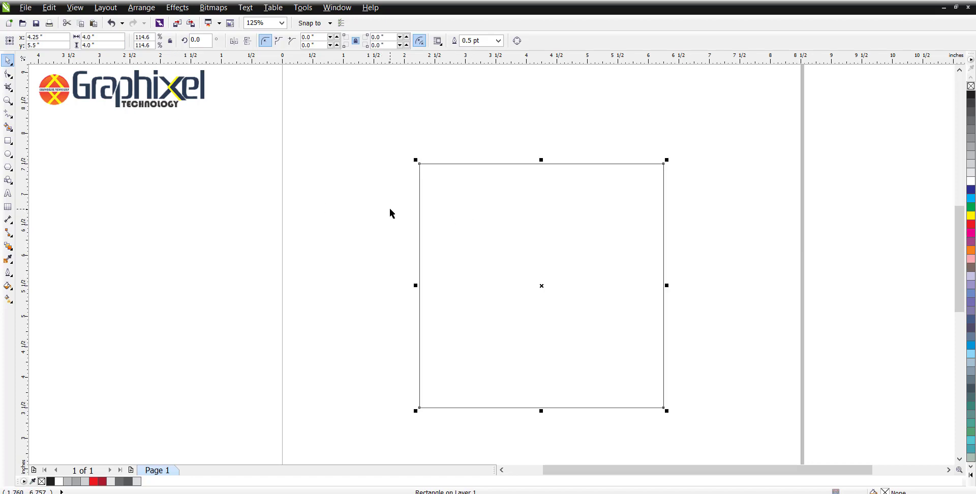
- Draw a circle centred inside the square and set its width and height to 3.5 inches
left_click(7, 155)
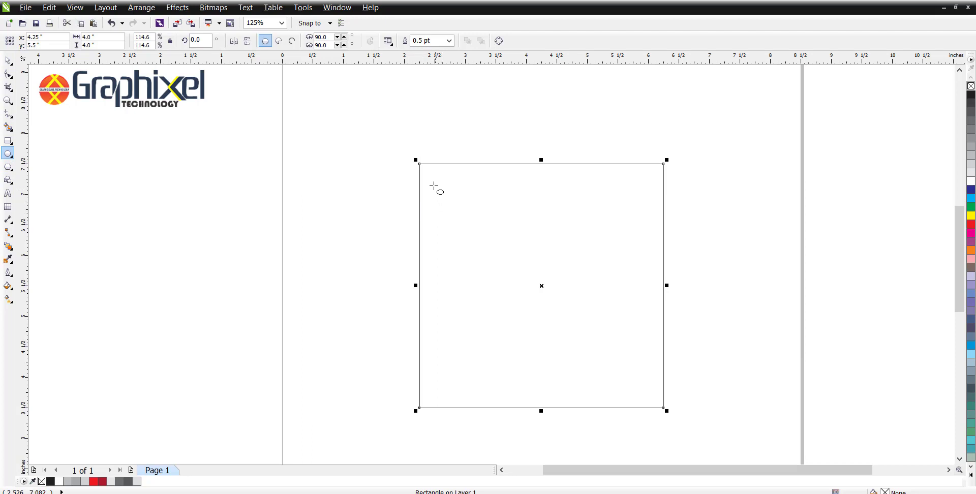
left_click_drag(421, 165, 665, 405)
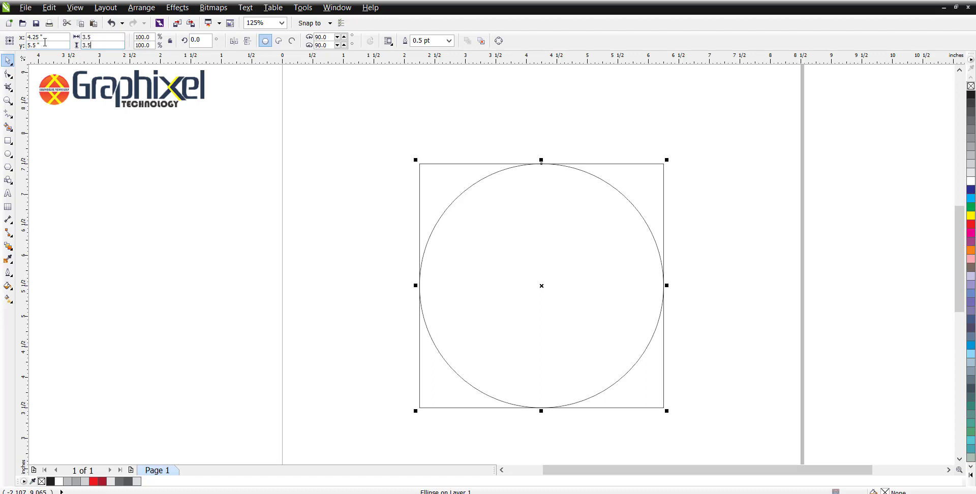
key("Return")
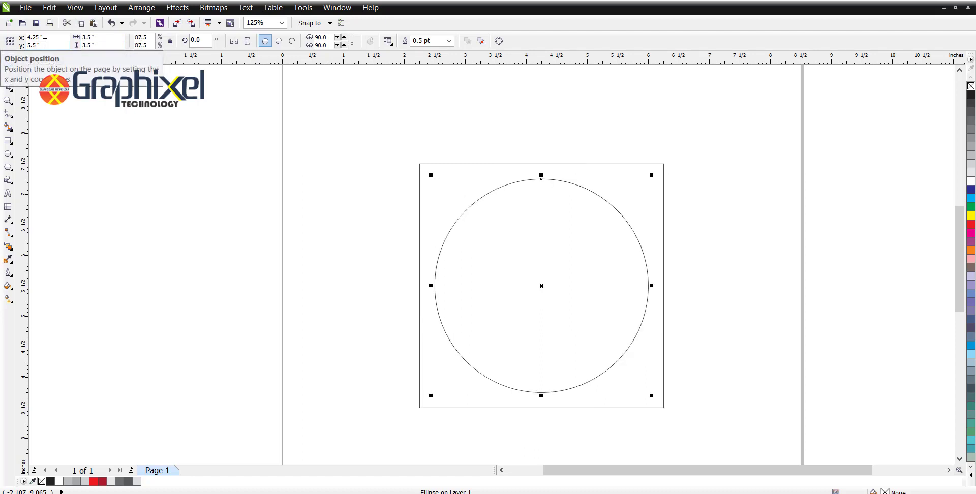
- Add the artistic text "Press Ctrl + q" in the empty area left of the page
left_click(463, 181)
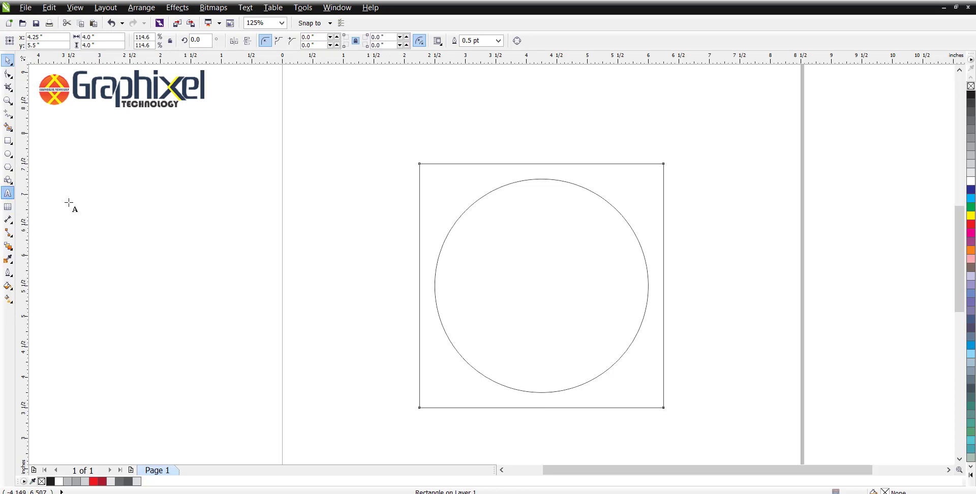
left_click(101, 181)
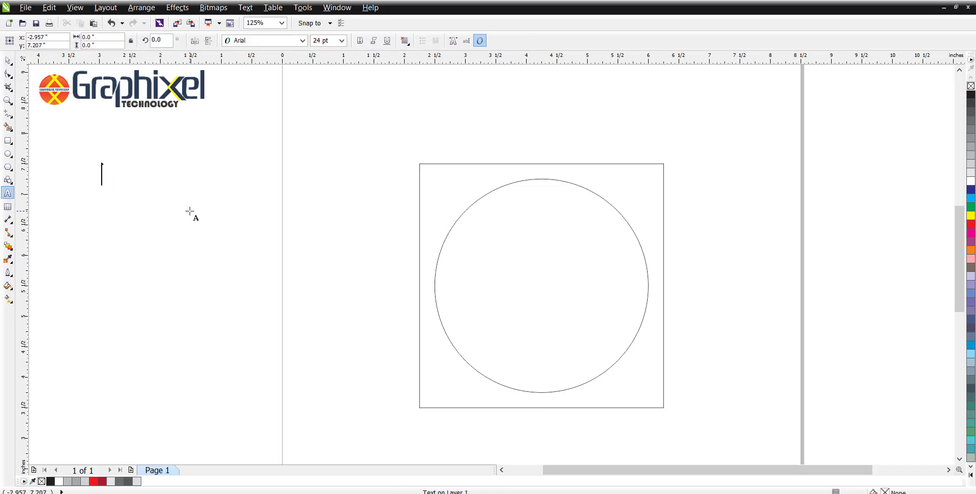
type("Ctrl + q")
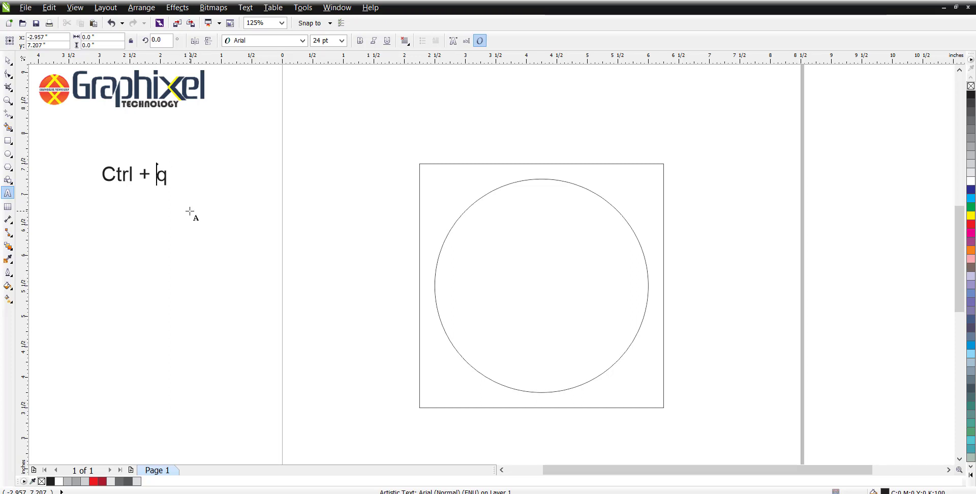
type("Press")
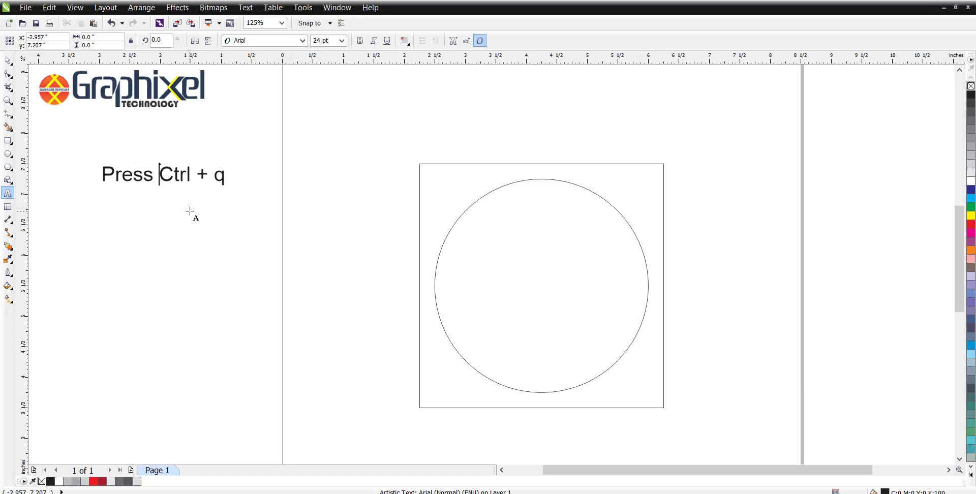
key("ctrl+space")
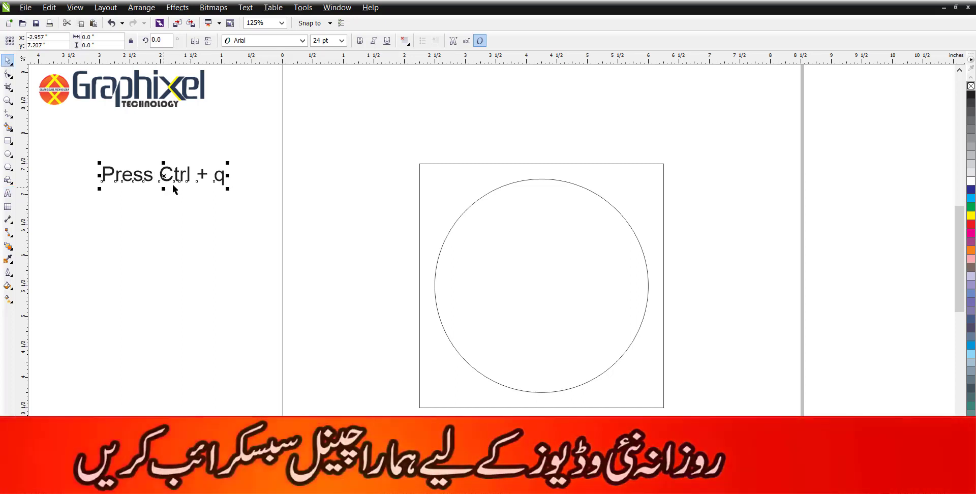
- Convert the square to curves and add a node on its left side, slightly below the middle
left_click(419, 168)
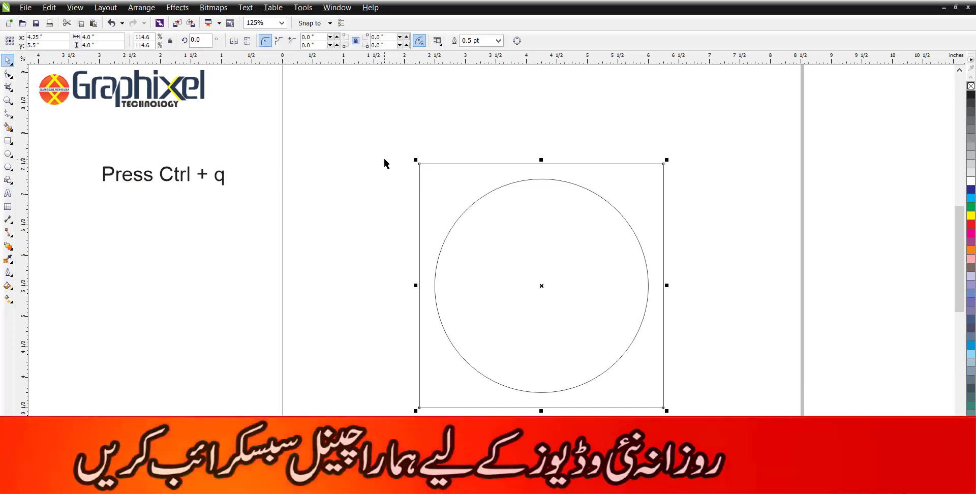
key("ctrl+q")
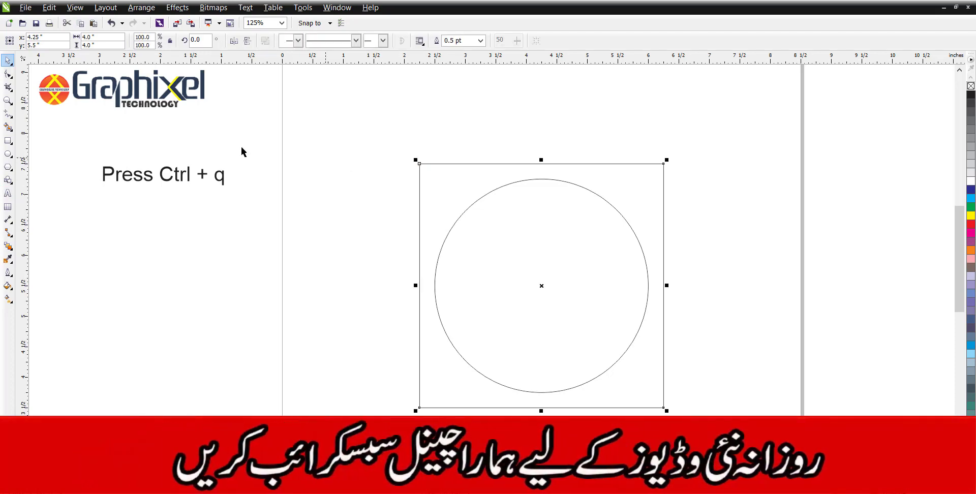
left_click(7, 76)
left_click(419, 227)
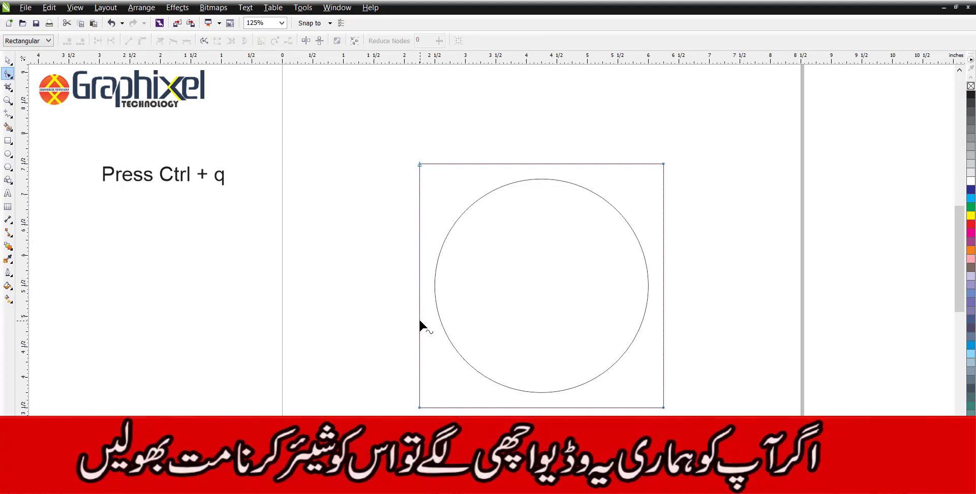
double_click(419, 320)
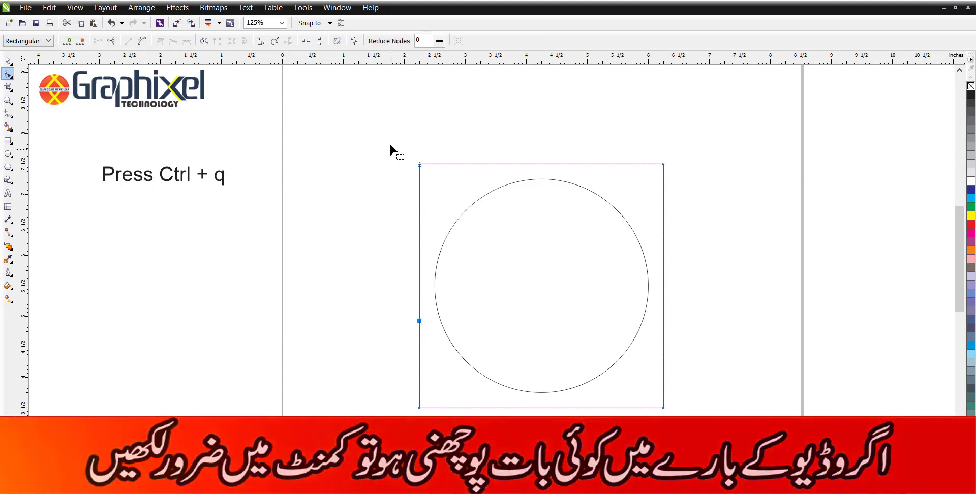
- Add a node on the square's right side, slightly above the middle, and convert the outline's line segments to curves
left_click_drag(391, 145, 449, 346)
left_click(277, 185)
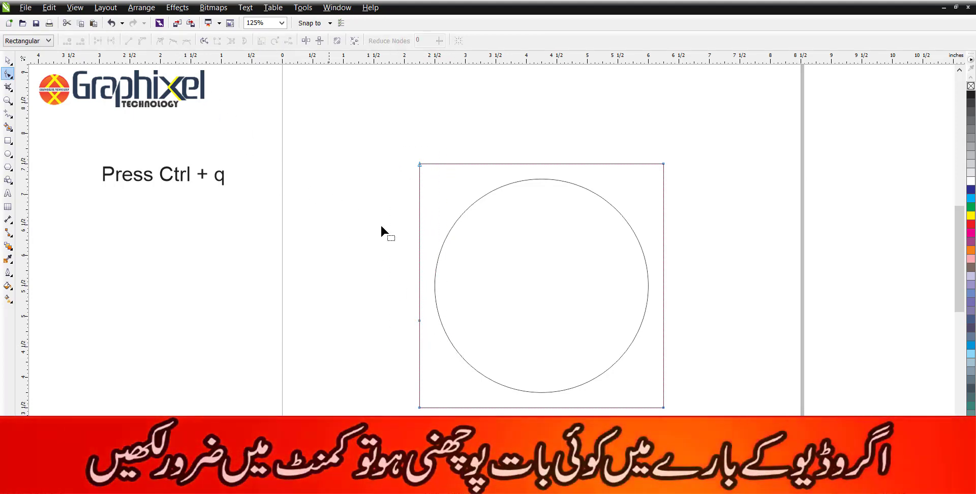
double_click(662, 252)
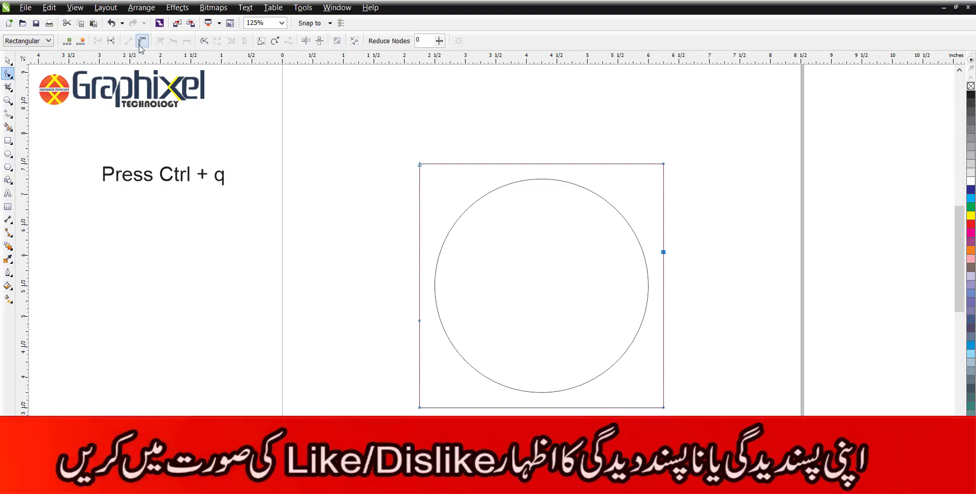
left_click_drag(372, 128, 706, 369)
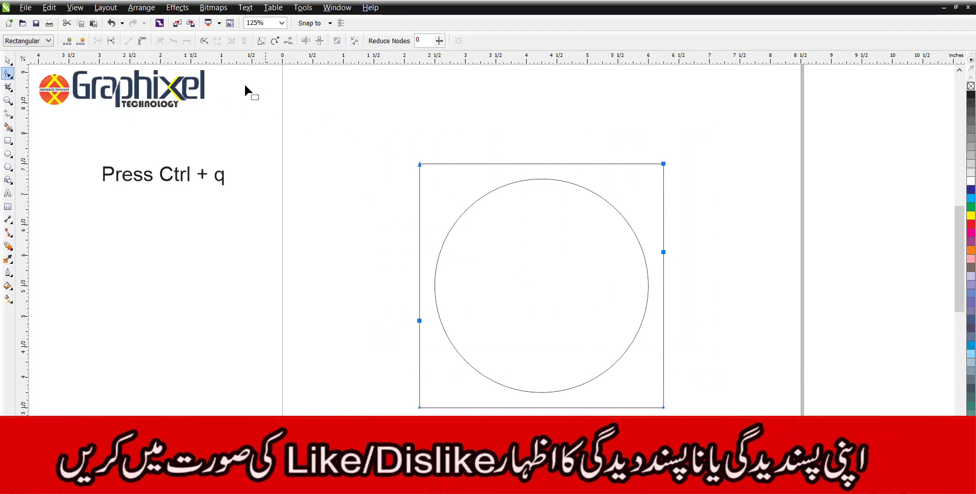
left_click_drag(319, 128, 618, 337)
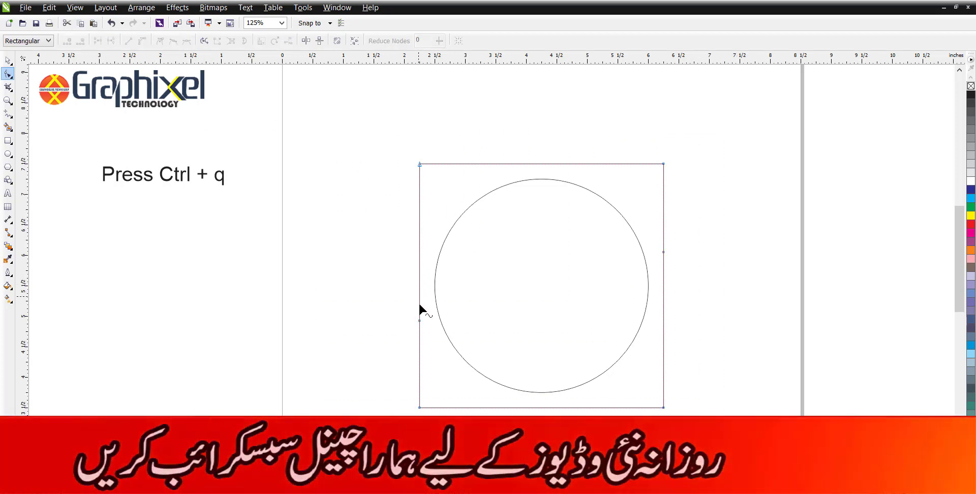
- Add a node midway along the left side's upper segment and pull it inward to near the circle's centre
left_click(419, 321)
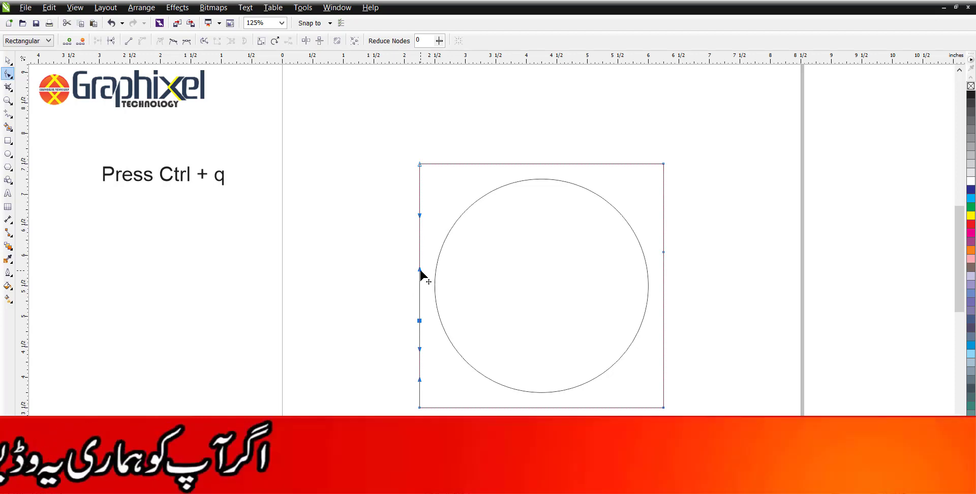
left_click_drag(420, 273, 413, 246)
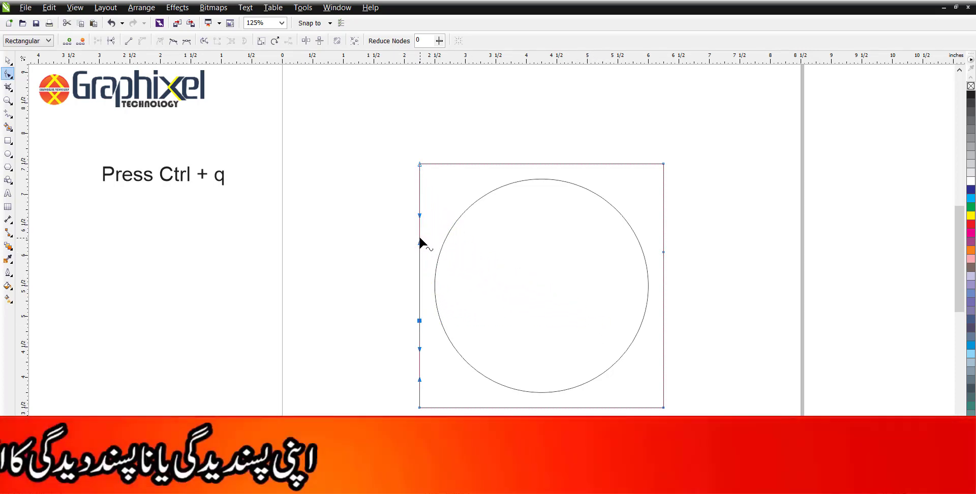
double_click(419, 237)
left_click_drag(420, 238, 526, 307)
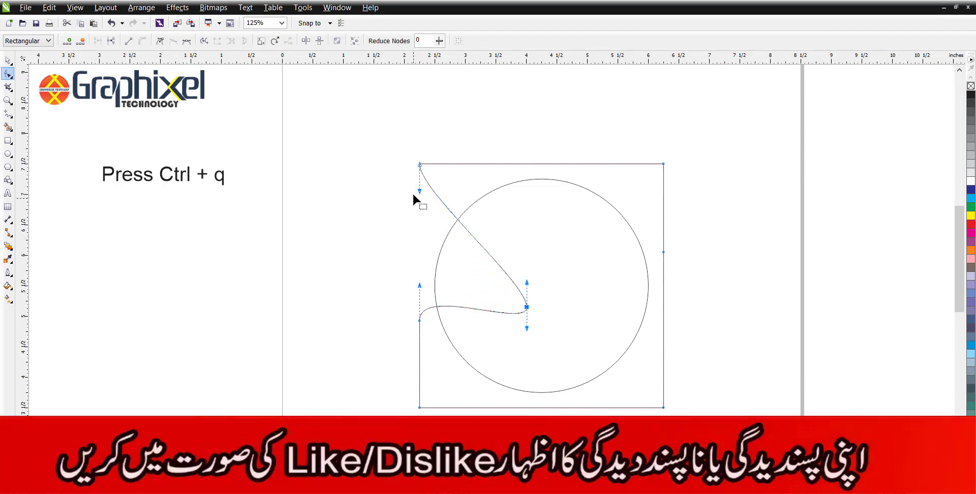
- Refine the left indentation by moving its inner node slightly lower and lengthening the curve handles of its nodes
left_click_drag(420, 192, 417, 229)
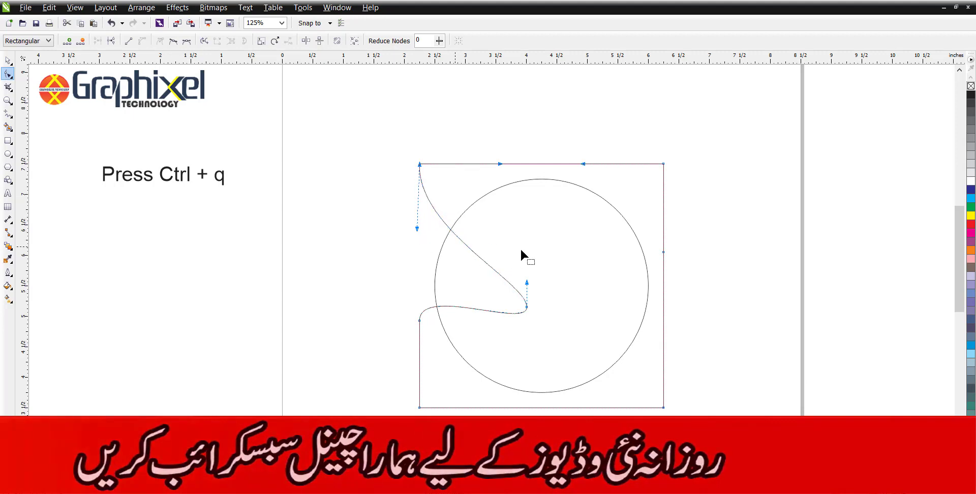
left_click(530, 283)
left_click(527, 308)
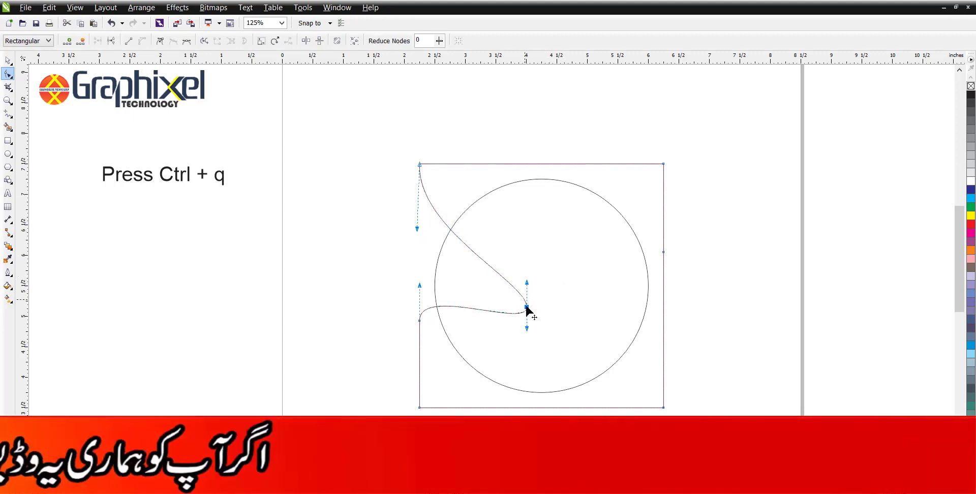
left_click_drag(531, 316, 538, 322)
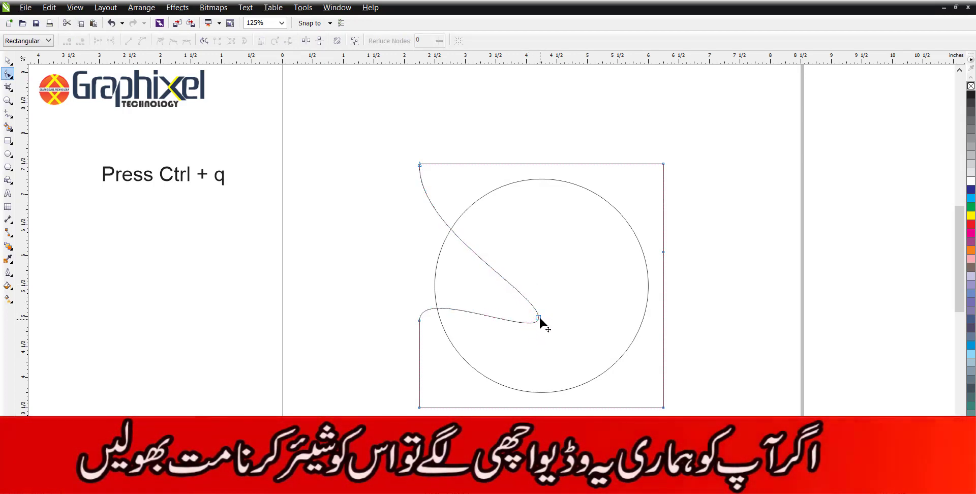
left_click(539, 319)
left_click_drag(539, 294, 546, 281)
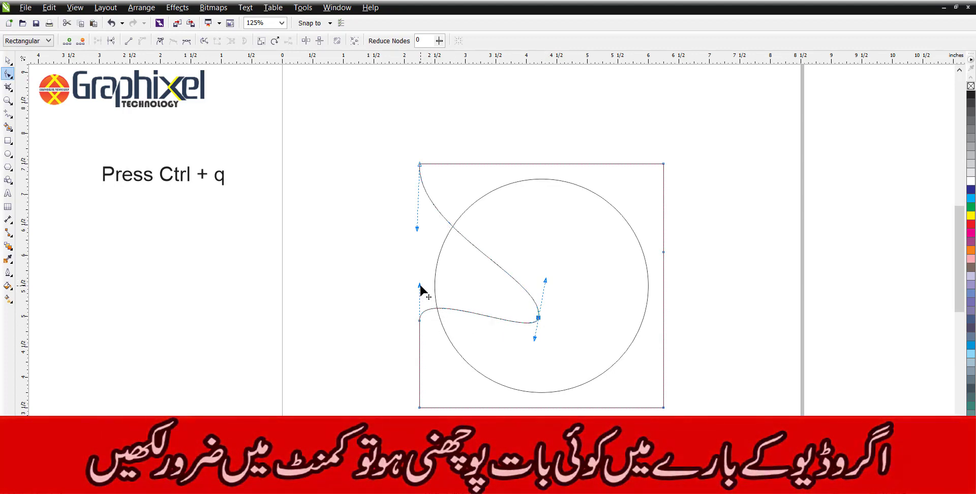
left_click_drag(420, 286, 420, 269)
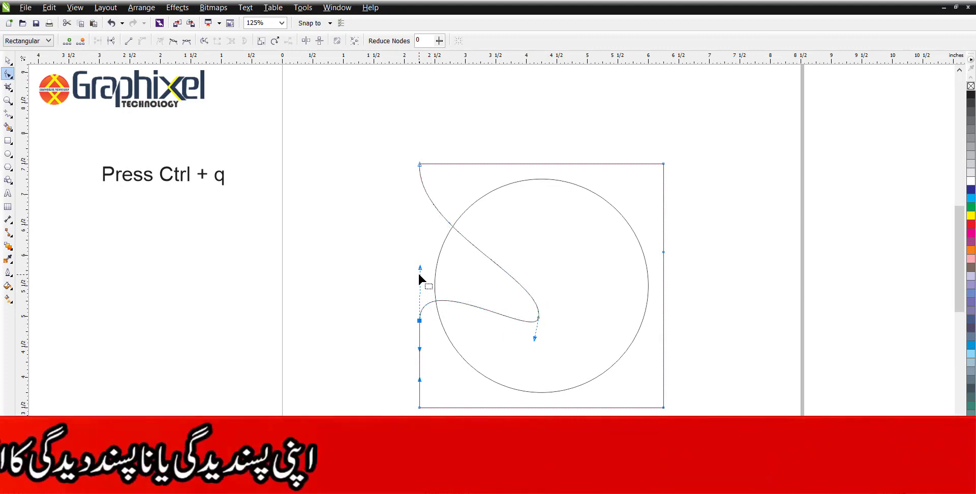
left_click(354, 241)
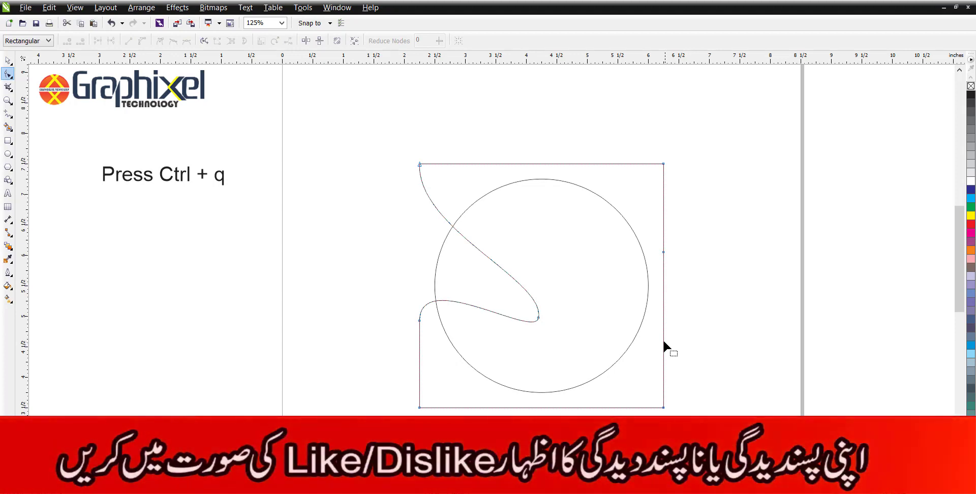
- Pull a new node from the right side's lower segment in toward the circle's centre and lower the right side node
left_click(665, 343)
left_click_drag(664, 342, 549, 263)
left_click(663, 252)
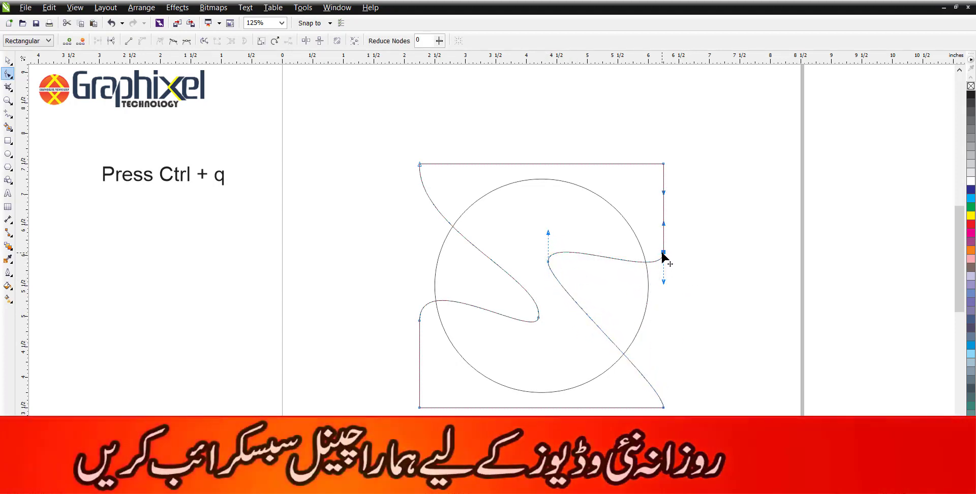
left_click_drag(663, 253, 662, 295)
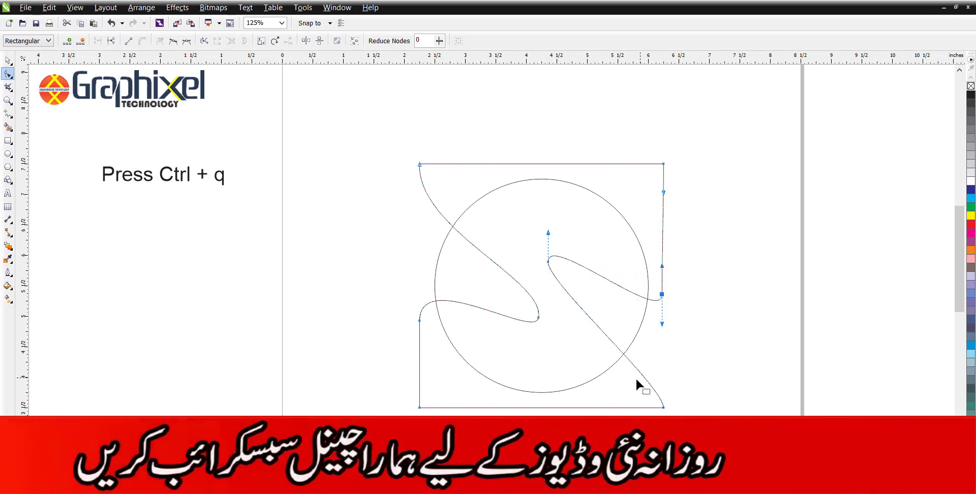
- Add a node on the bottom edge near the right corner and delete the corner node to round that corner
left_click(623, 408)
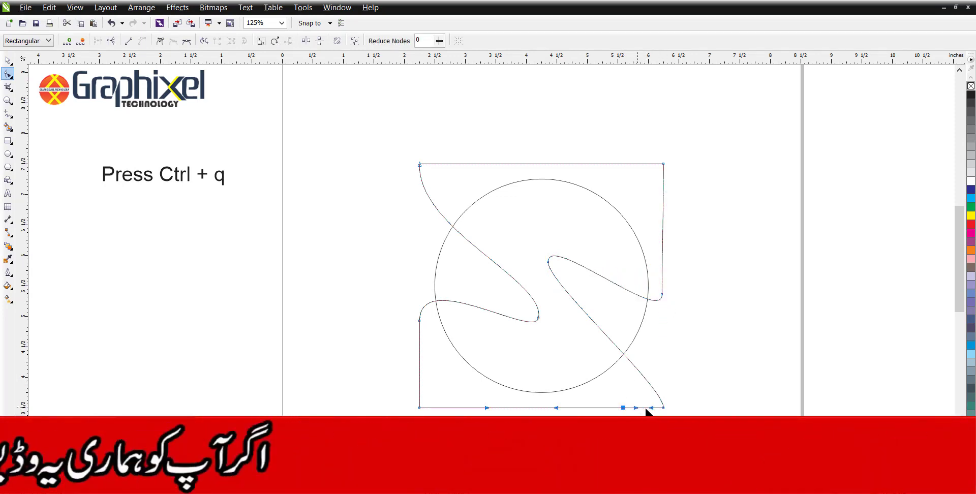
key("Delete")
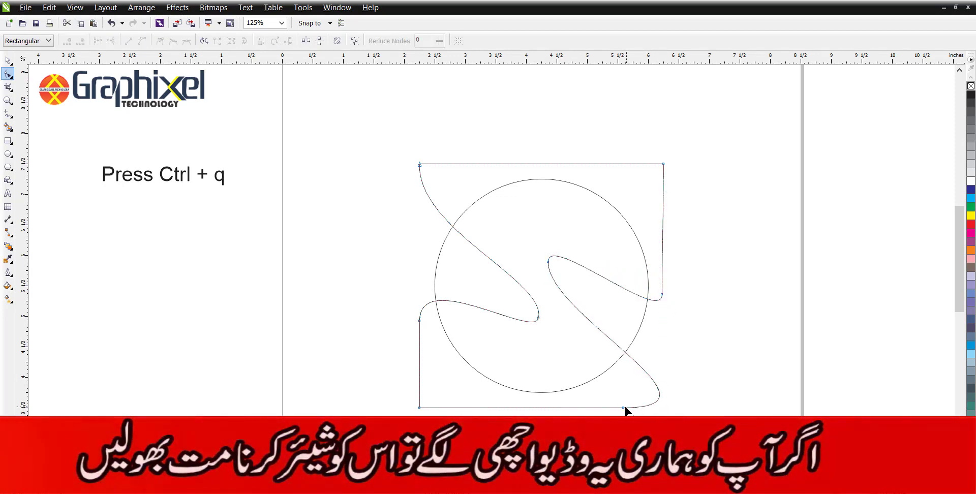
left_click(624, 408)
left_click_drag(675, 408, 655, 408)
key("ctrl+z")
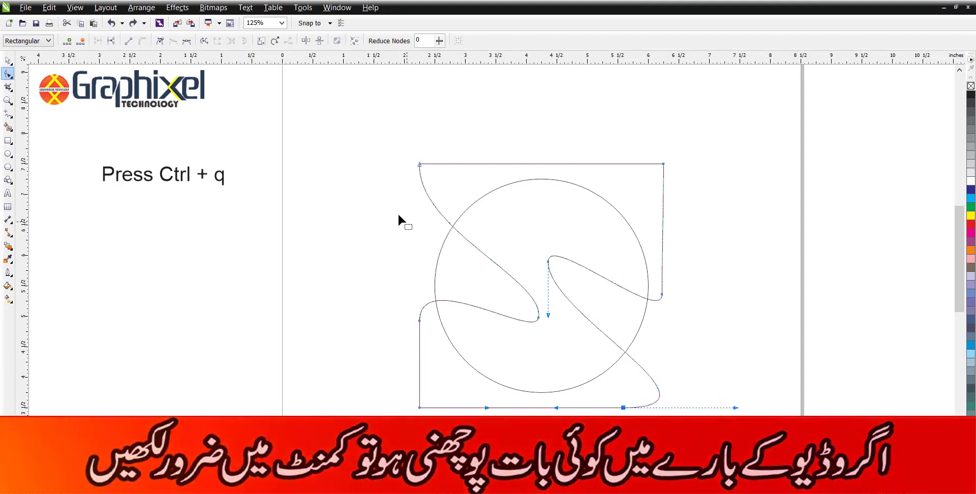
- Reshape the right indentation by redirecting the handles of the bottom and right side nodes and angling the inner node's upper handle rightward
left_click(160, 41)
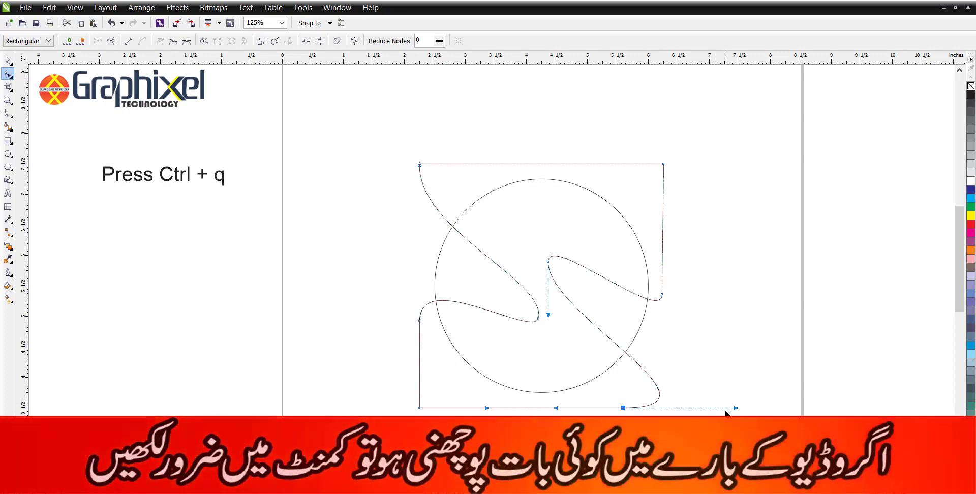
left_click_drag(736, 409, 660, 359)
left_click(662, 295)
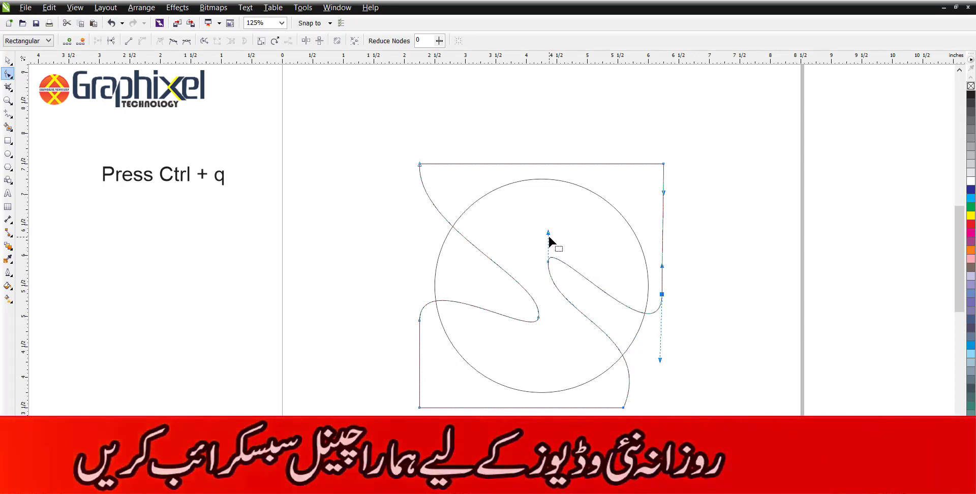
left_click_drag(549, 233, 556, 233)
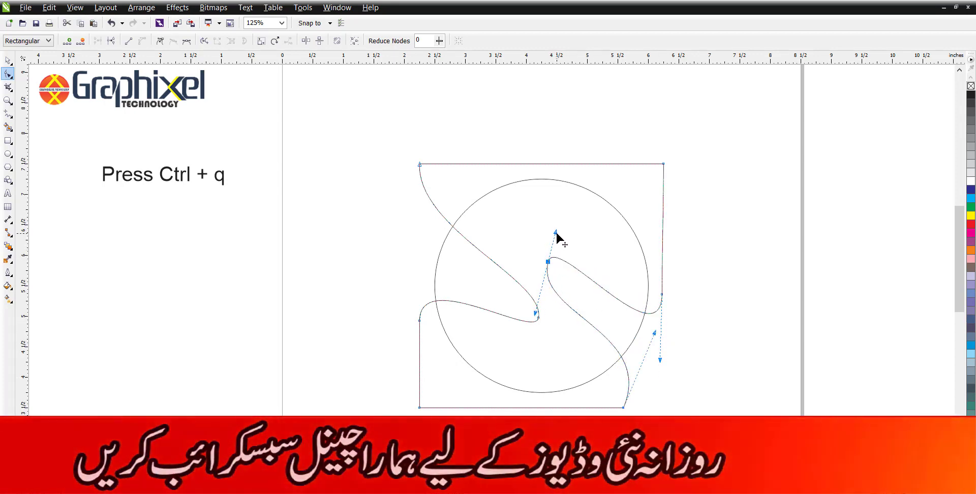
left_click(160, 41)
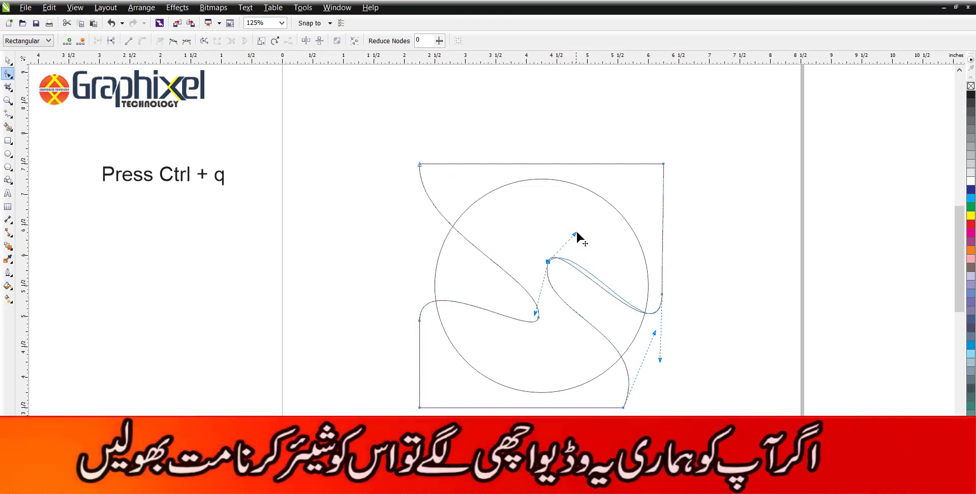
left_click_drag(577, 233, 576, 237)
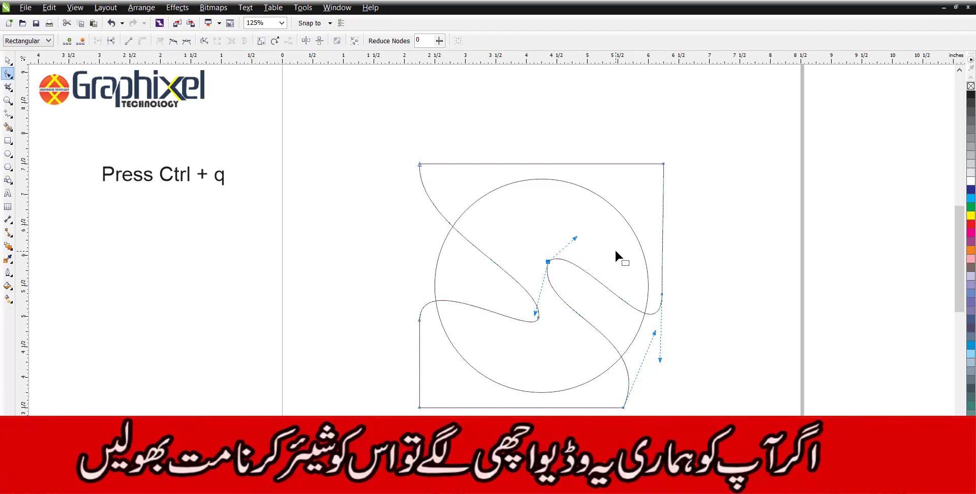
- Delete the "Press Ctrl + q" text beside the page
key("space")
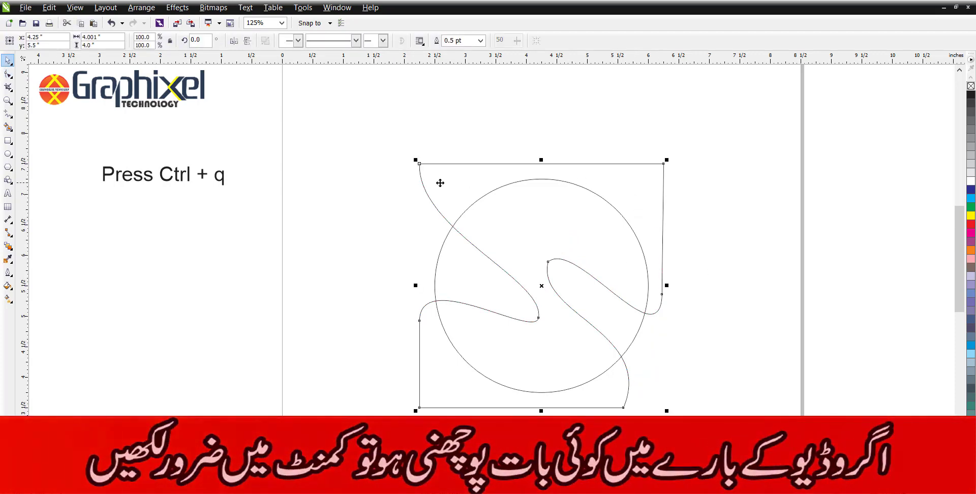
left_click(163, 178)
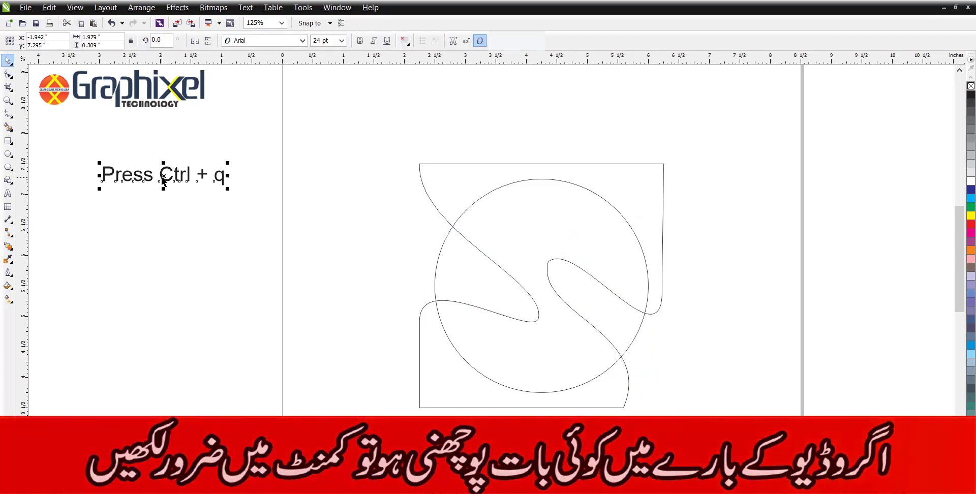
key("Delete")
- Apply a radial interactive fill to the reshaped square and keep it selected for gradient editing
left_click(471, 182)
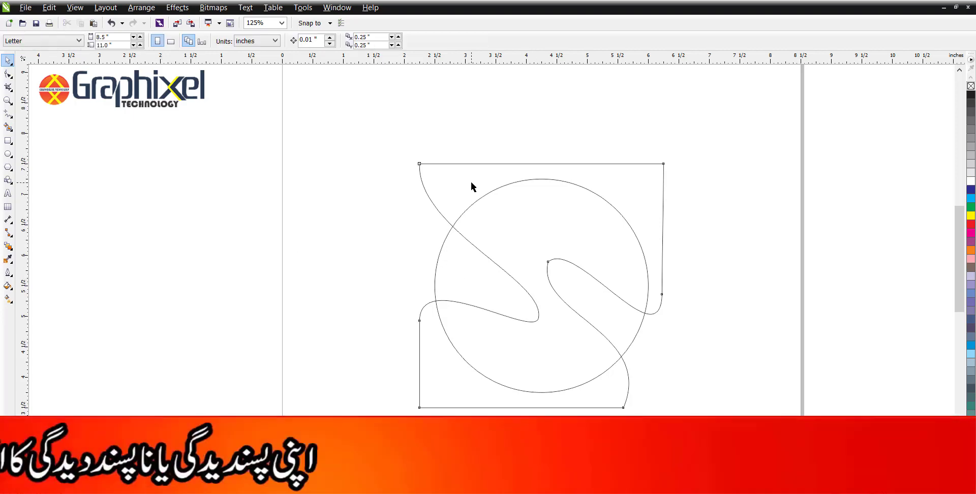
left_click(8, 299)
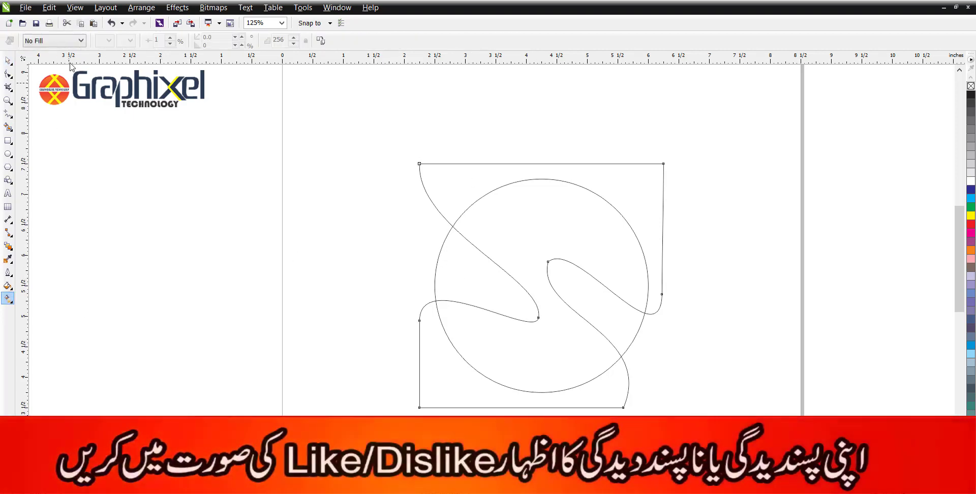
left_click(66, 41)
left_click(33, 76)
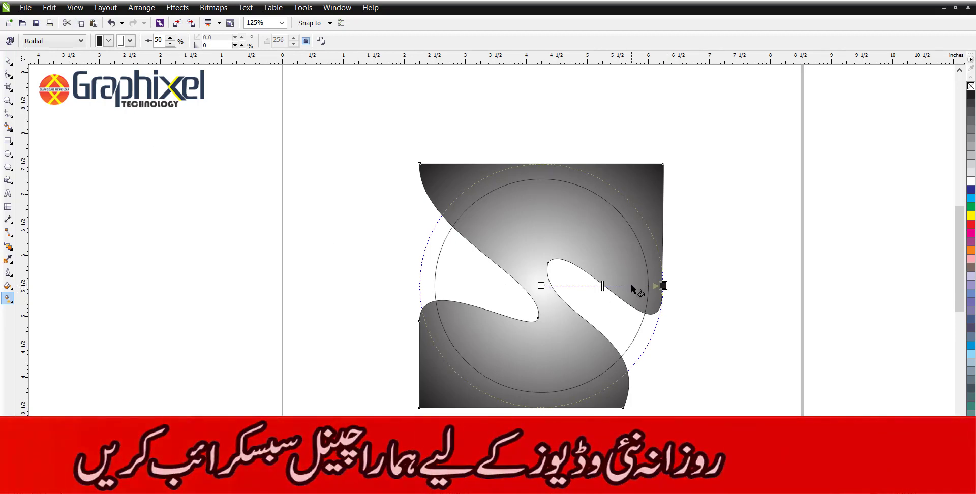
left_click(630, 284)
left_click(662, 287)
left_click(552, 288)
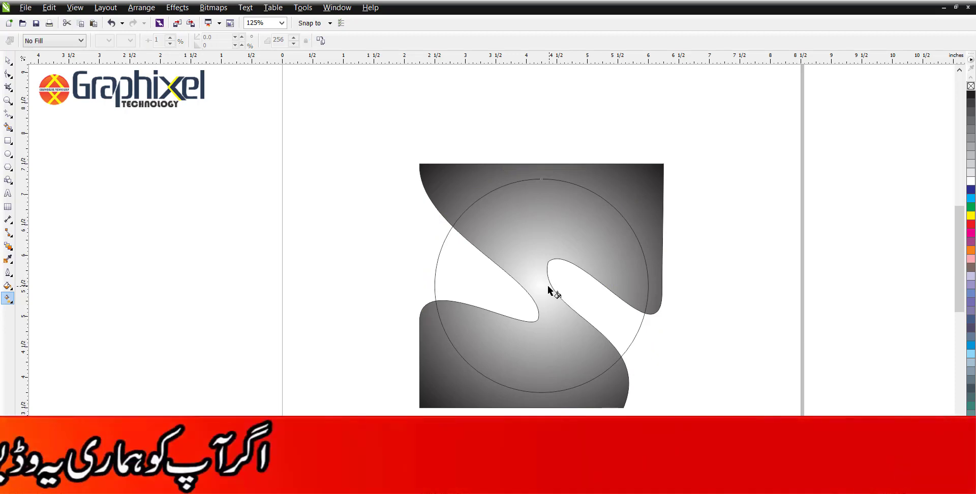
left_click(641, 234)
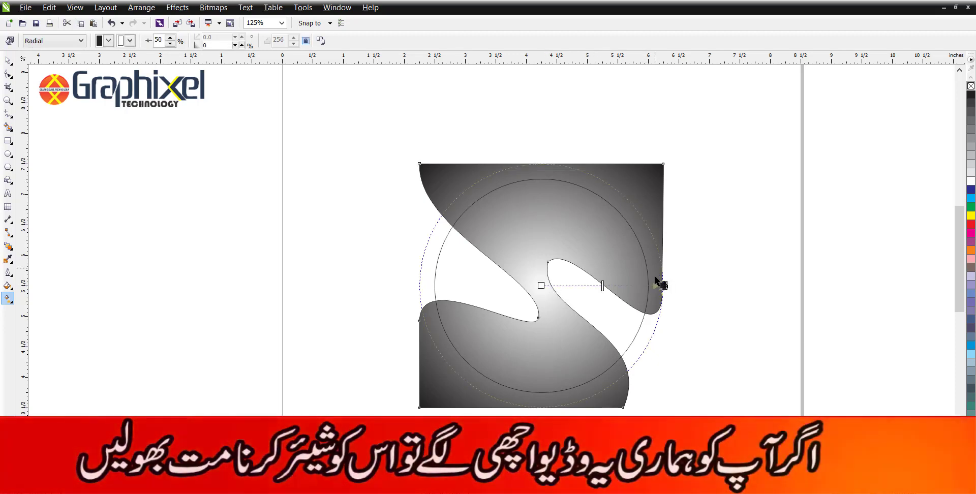
- Add two intermediate colour stops to the square's radial fill and set the gradient's outer end near the right side of the shape
left_click_drag(661, 286, 695, 287)
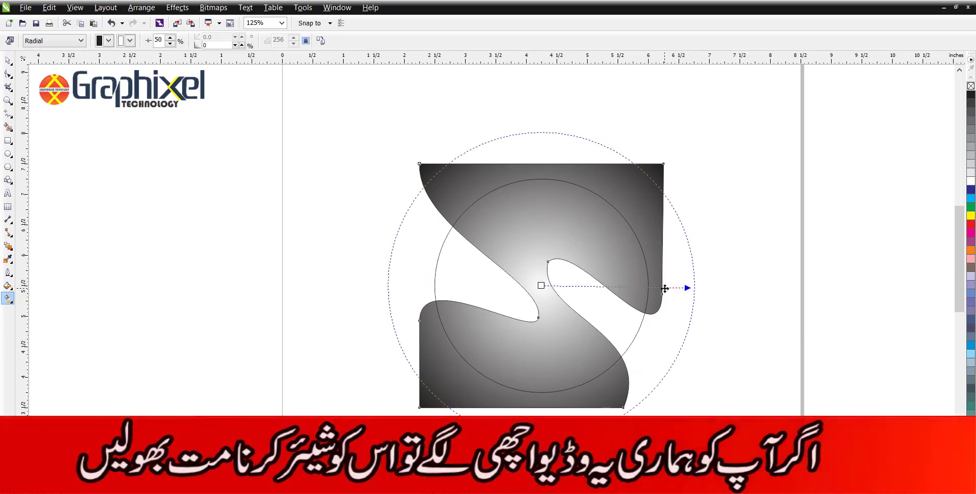
double_click(631, 286)
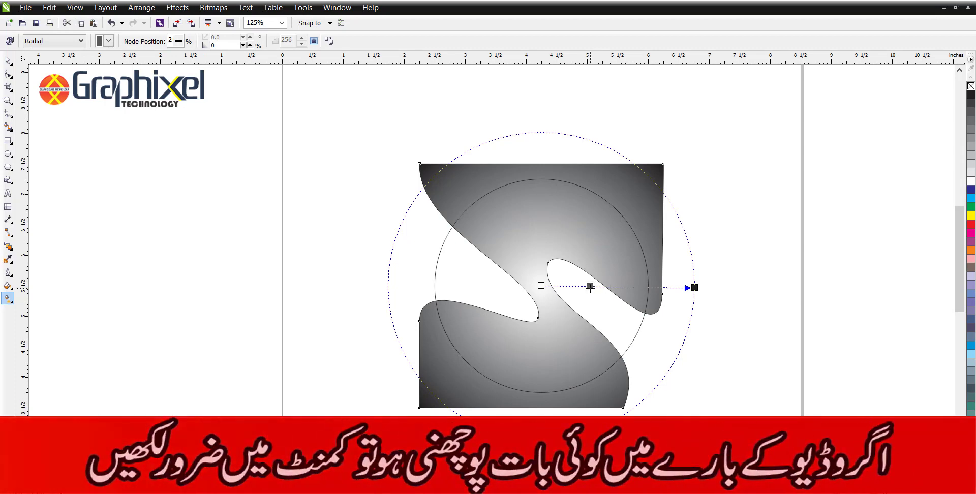
left_click_drag(590, 286, 588, 286)
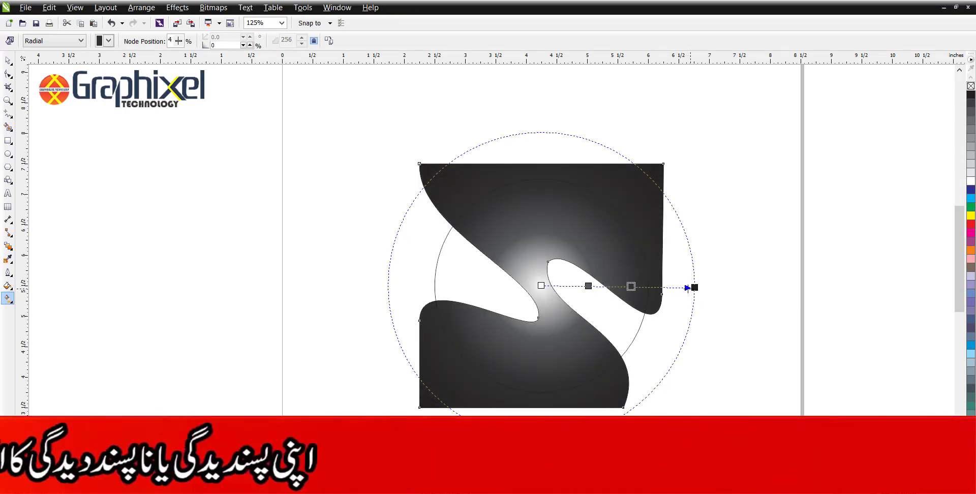
left_click_drag(694, 287, 656, 288)
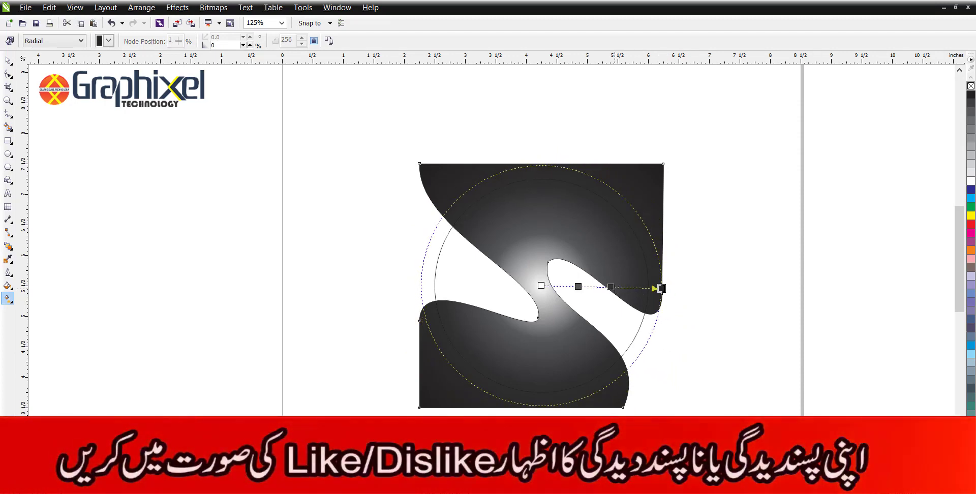
double_click(624, 287)
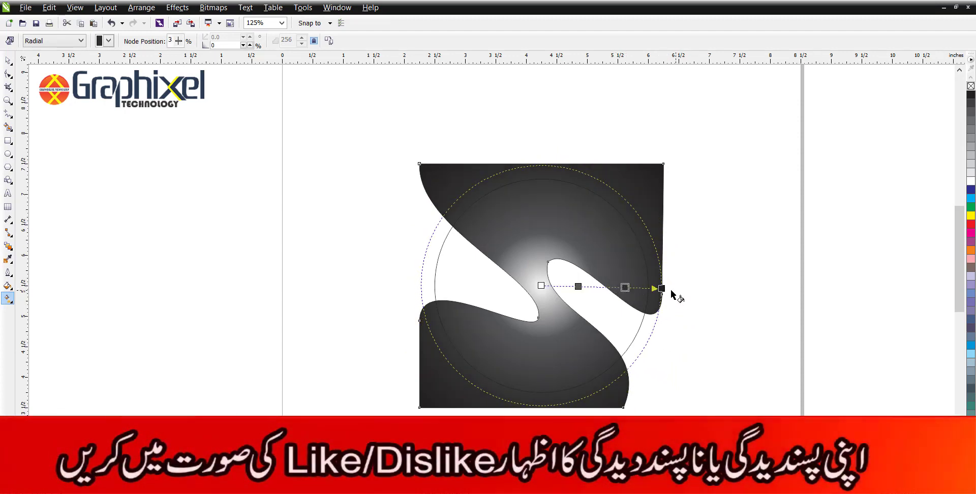
- Colour the gradient's outer intermediate stop grey and its inner intermediate and centre stops white, moving the inner one slightly outward
left_click(971, 148)
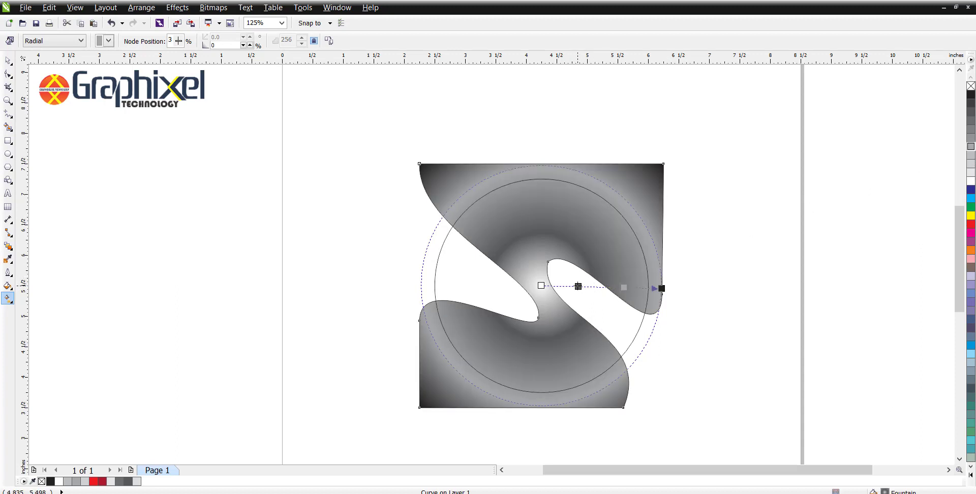
left_click_drag(578, 286, 584, 286)
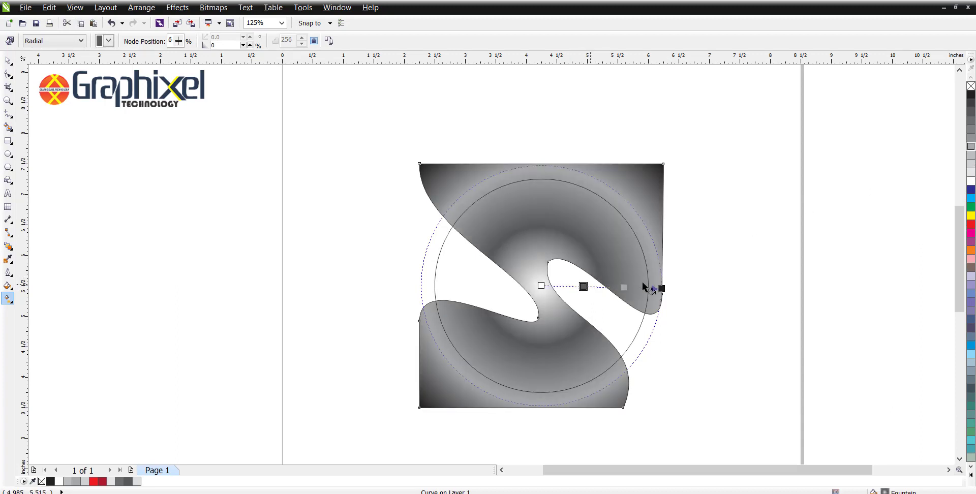
left_click(971, 182)
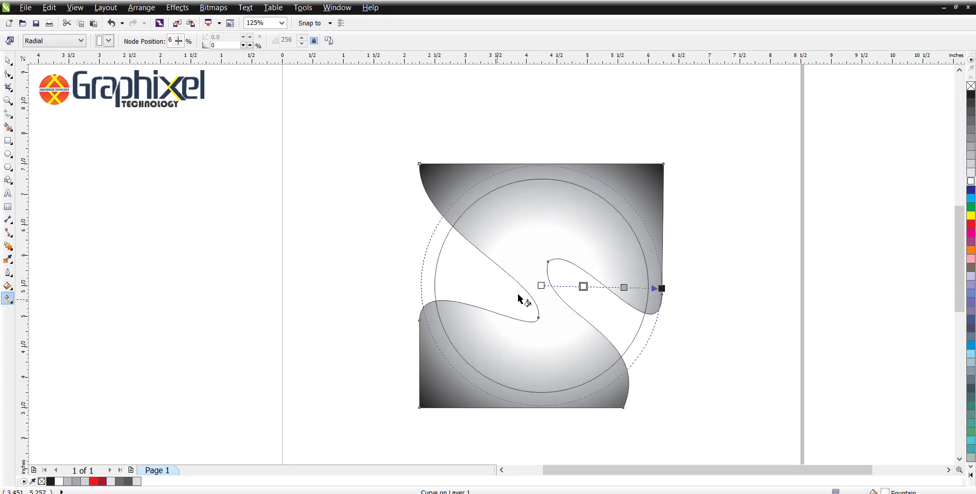
left_click(541, 286)
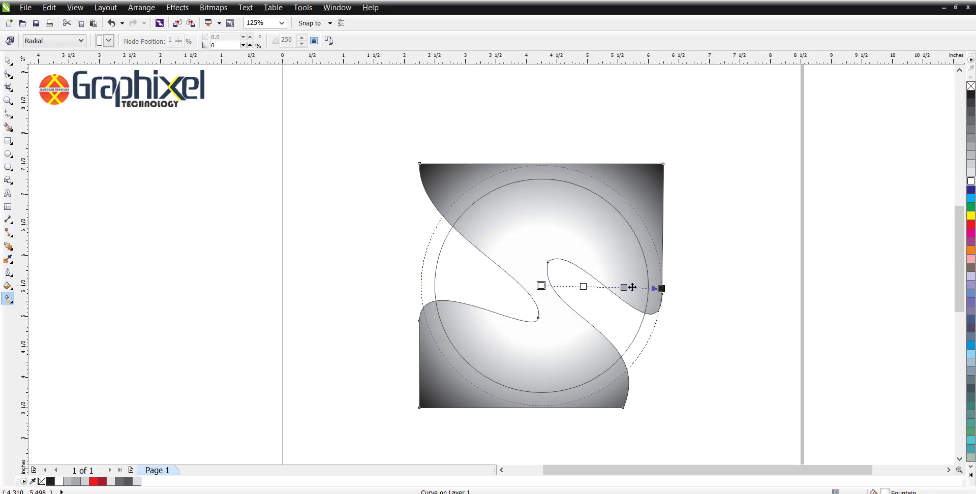
left_click(971, 182)
left_click(8, 62)
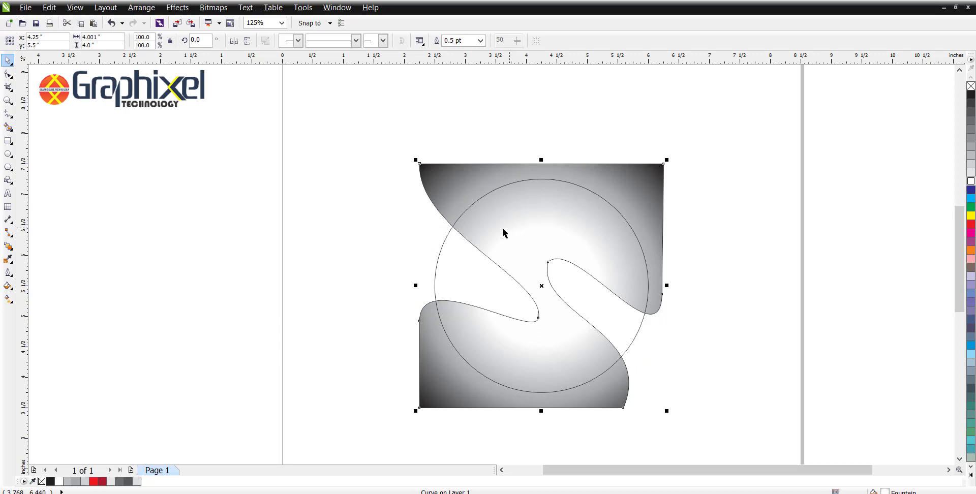
- Give the circle a radial fill with a red centre and extend the gradient's black end beyond the circle's edge
left_click(8, 300)
left_click(73, 41)
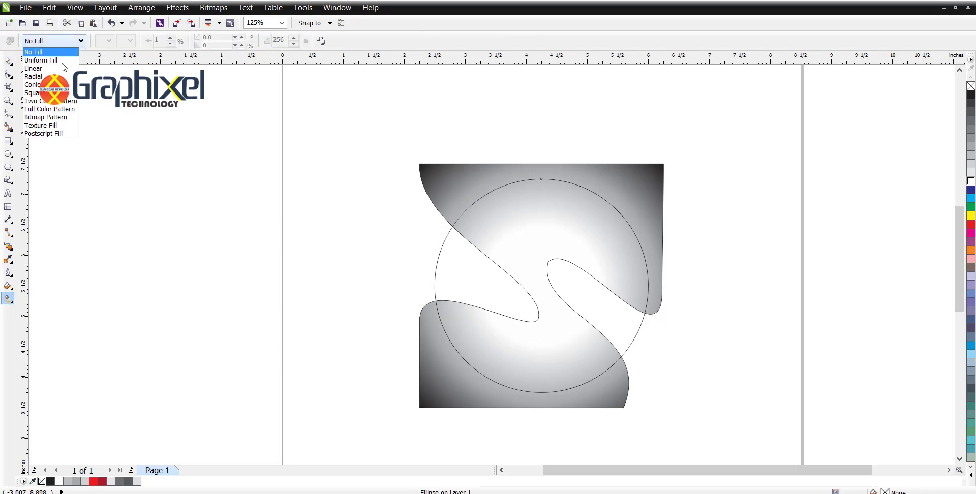
left_click(46, 71)
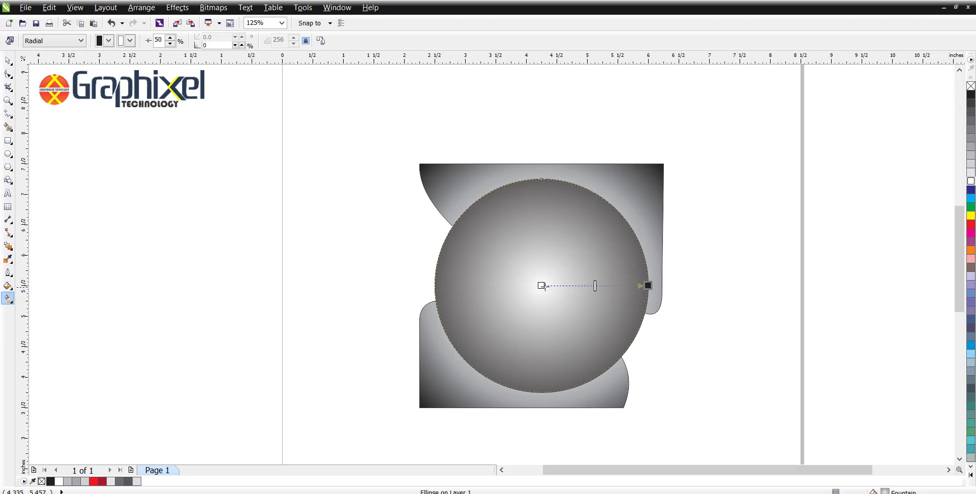
left_click(93, 482)
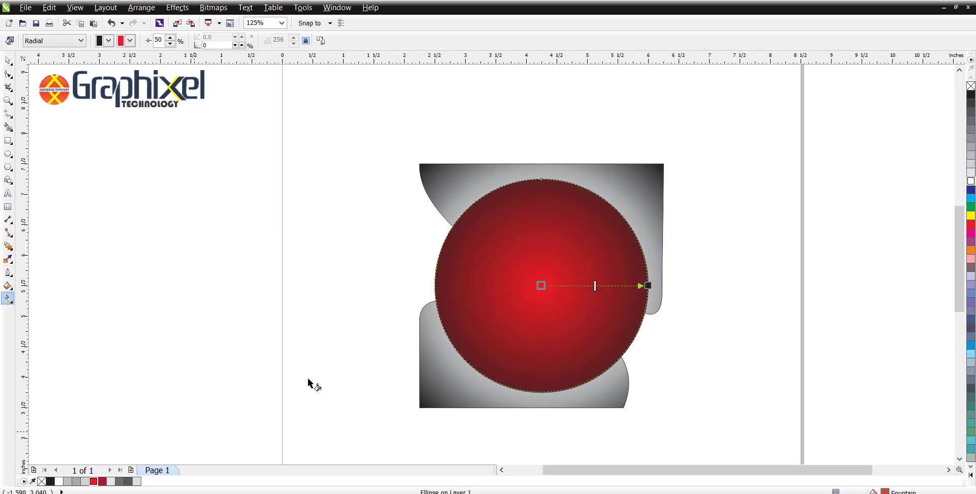
left_click_drag(647, 285, 689, 284)
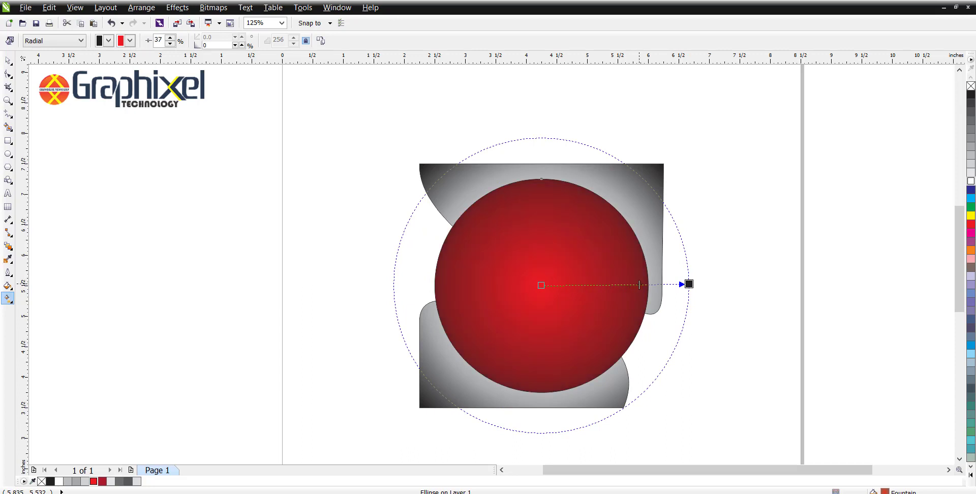
key("space")
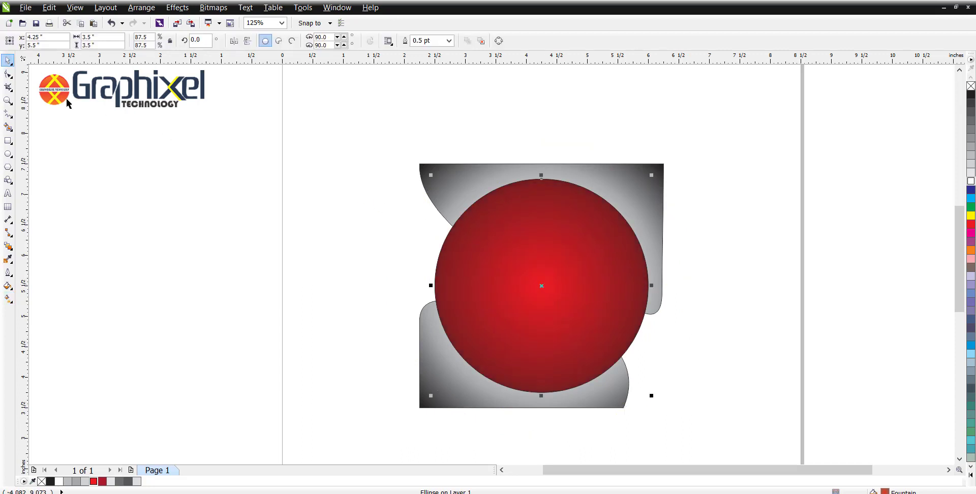
- Bring the grey gradient shape in front of the red circle and remove its outline
left_click(336, 172)
left_click(425, 181)
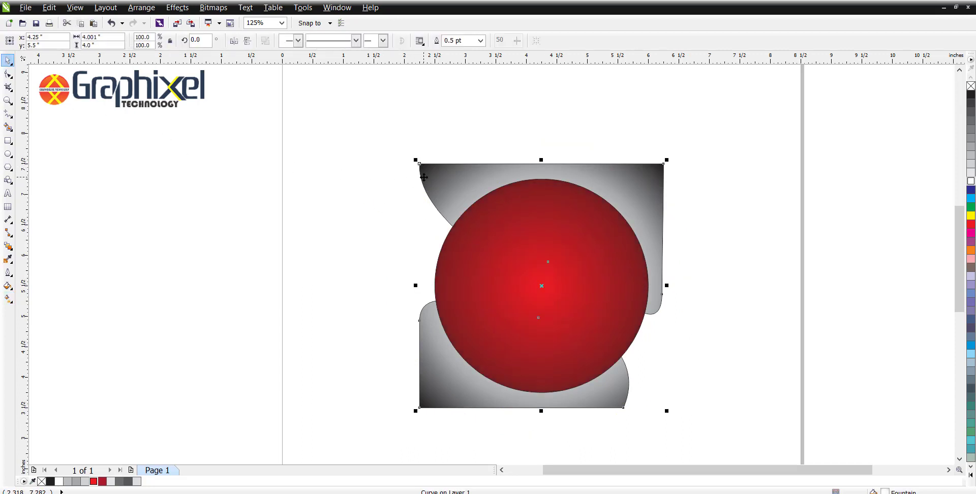
key("shift+Page_Up")
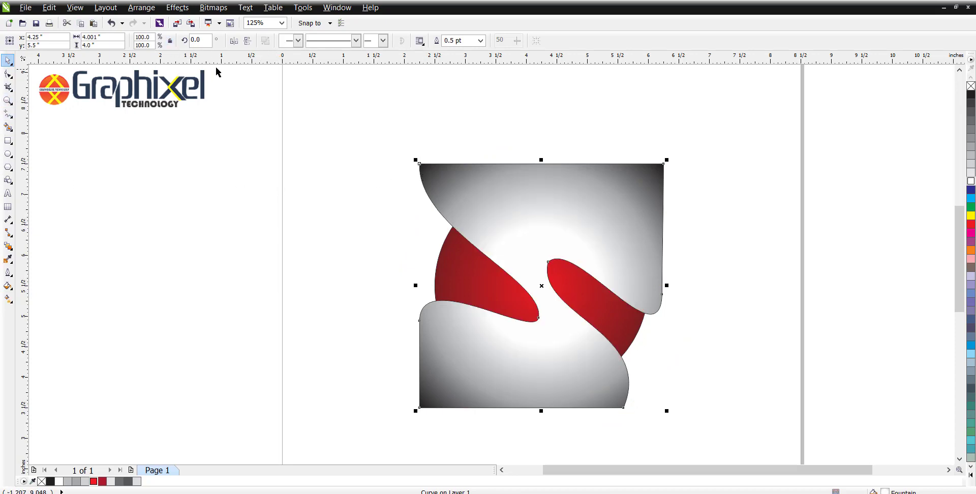
right_click(971, 86)
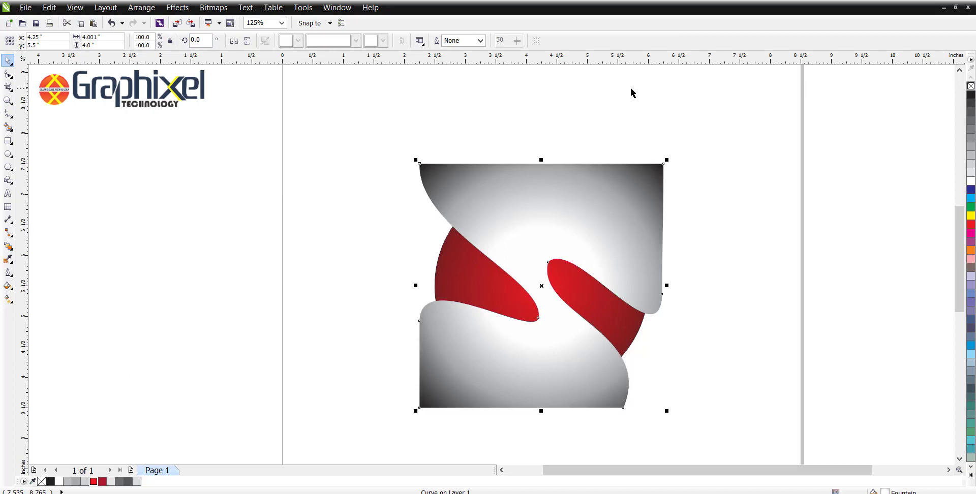
- PowerClip the grey gradient shape inside the red circle and remove the circle's outline
left_click(170, 8)
mouse_move(202, 175)
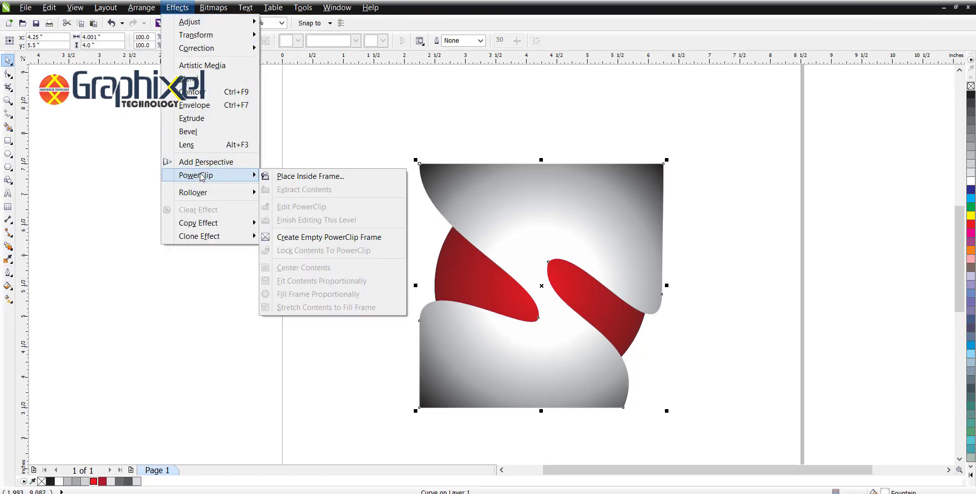
left_click(280, 178)
left_click(439, 257)
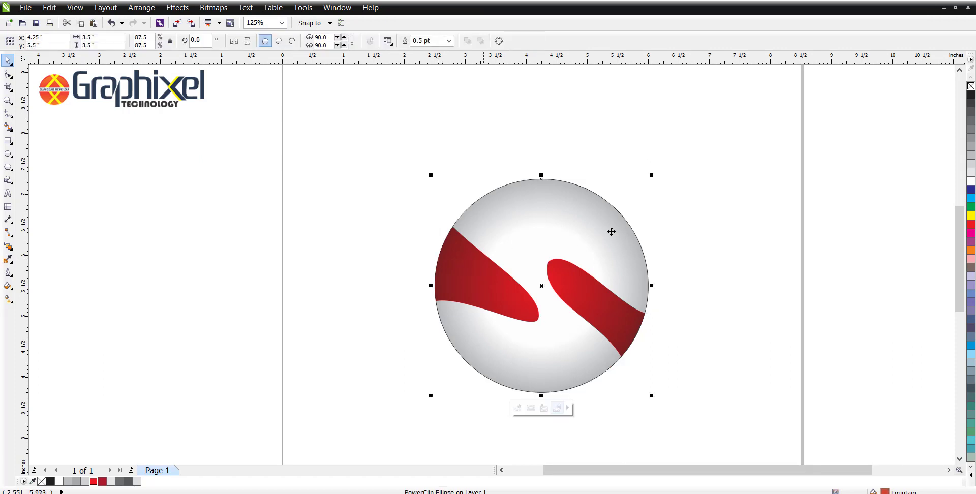
right_click(970, 87)
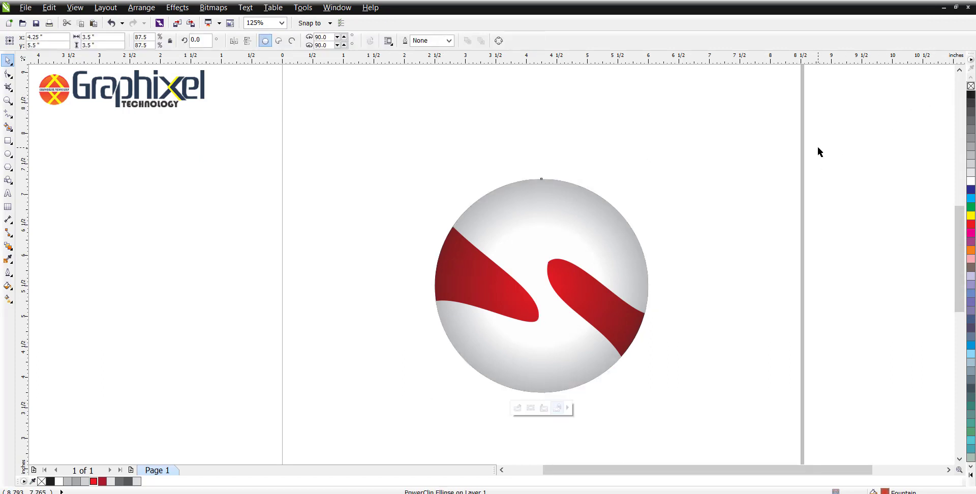
left_click(818, 147)
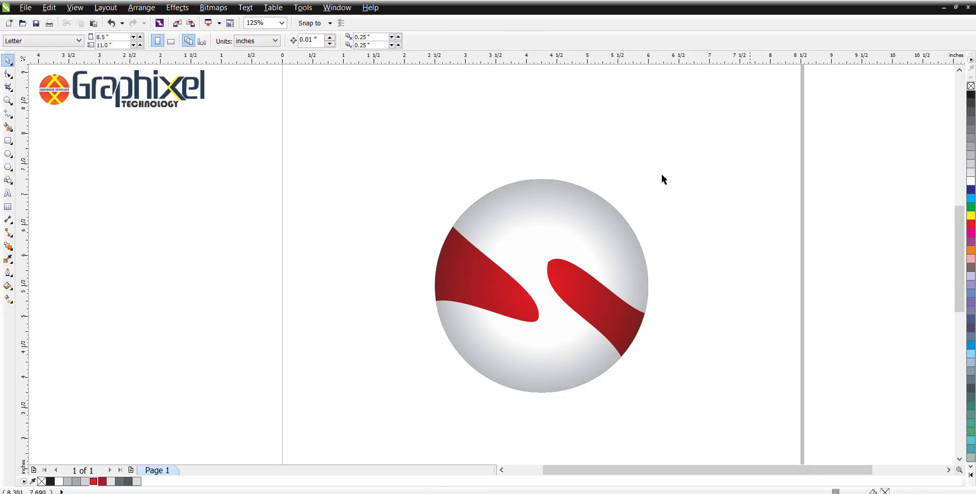
- Draw a rectangle about 7.9 by 4.3 inches that encloses the sphere and extends well to its left
left_click(8, 140)
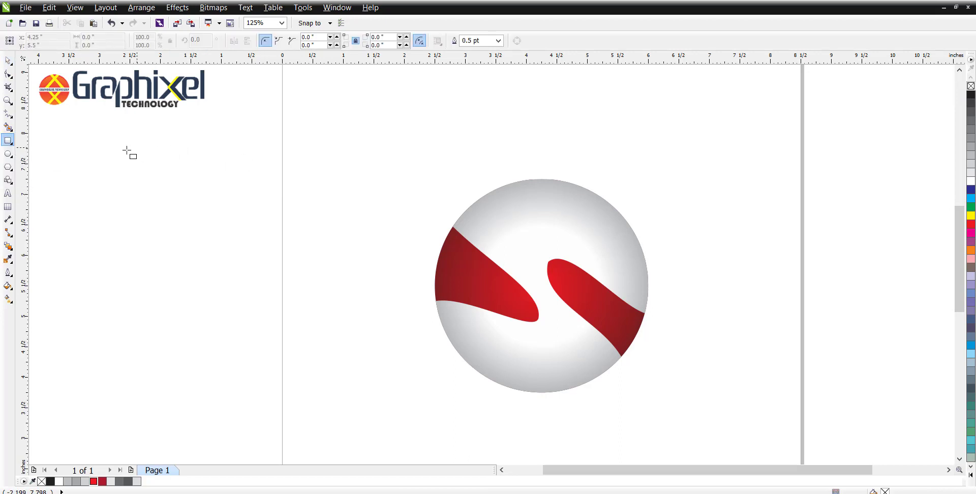
left_click_drag(129, 153, 663, 416)
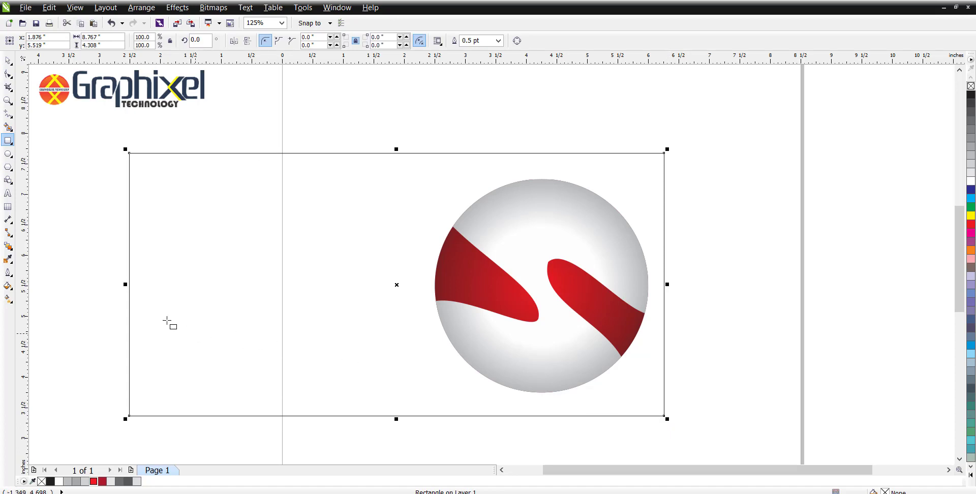
left_click_drag(128, 286, 176, 290)
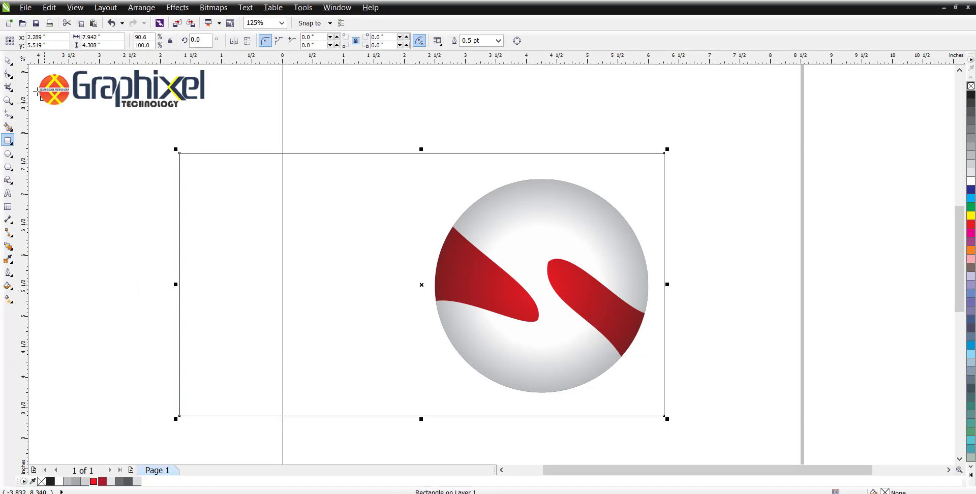
left_click(102, 100)
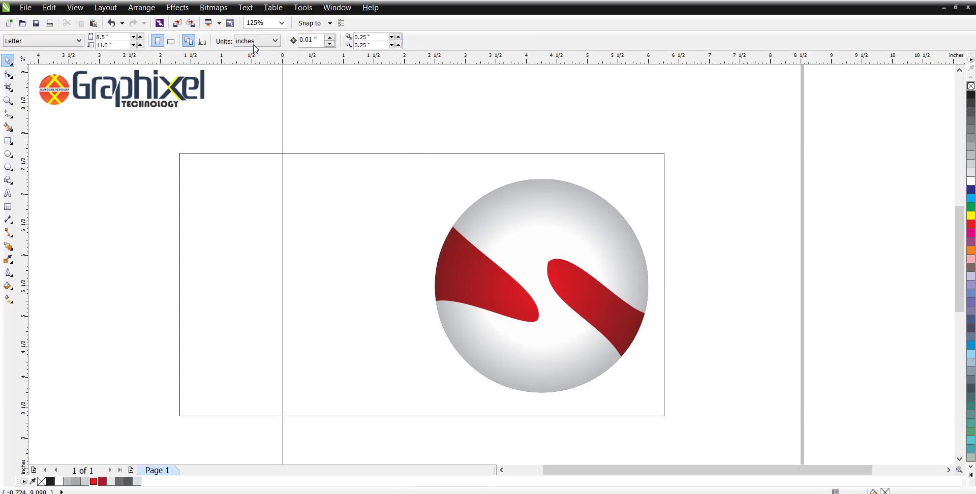
- Switch the document units to pixels and set the rectangle's size to 1280 by 720 px
left_click(256, 41)
left_click(253, 84)
left_click(180, 170)
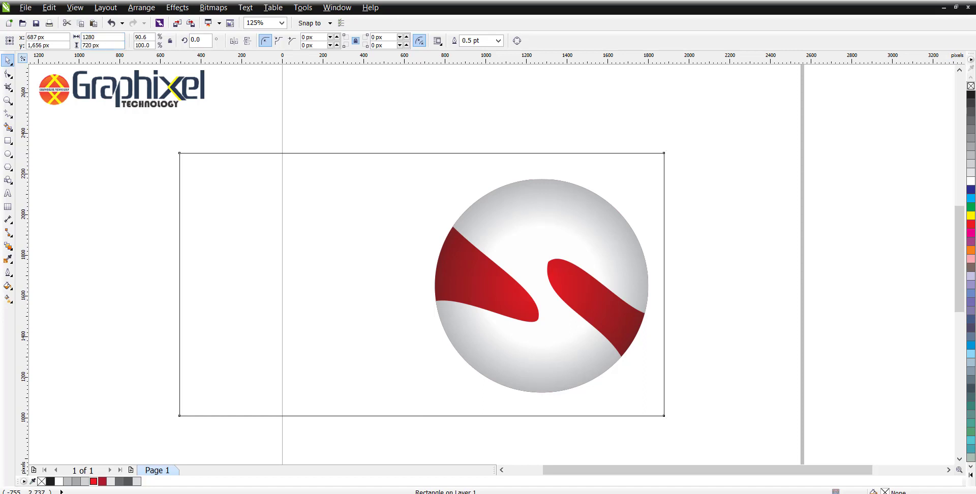
key("Return")
- Scale the sphere down proportionally to about 564 px and move it inside the right half of the rectangle
left_click(604, 236)
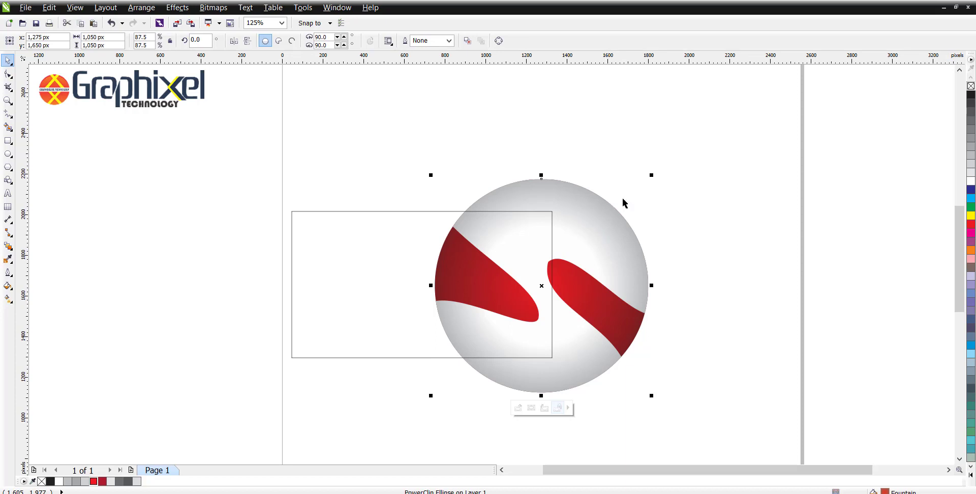
left_click_drag(650, 176, 602, 225)
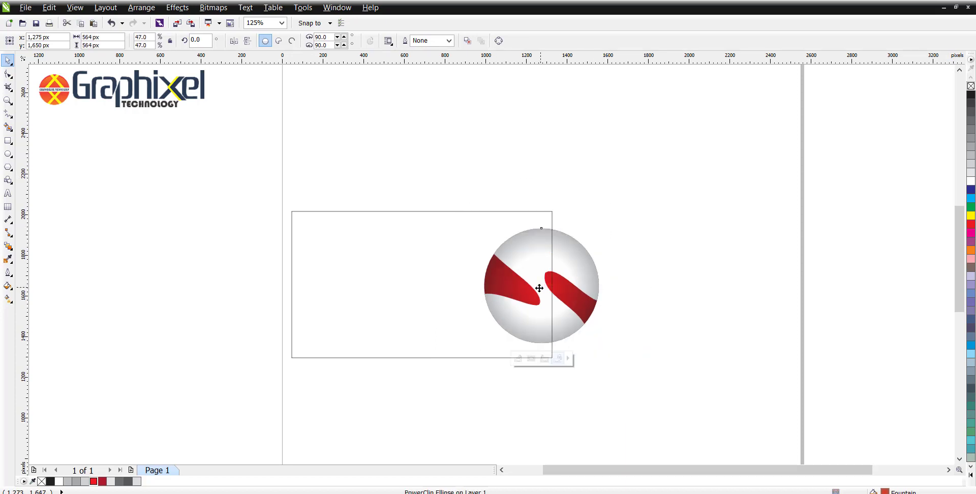
left_click_drag(540, 289, 482, 288)
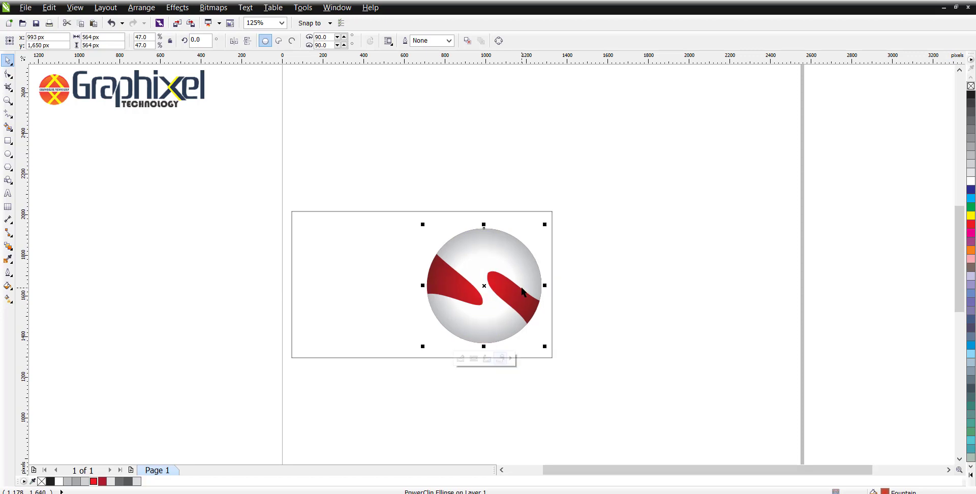
left_click(625, 244)
- Give the rectangle a radial fill with a white centre and a very light grey outer end
left_click(519, 220)
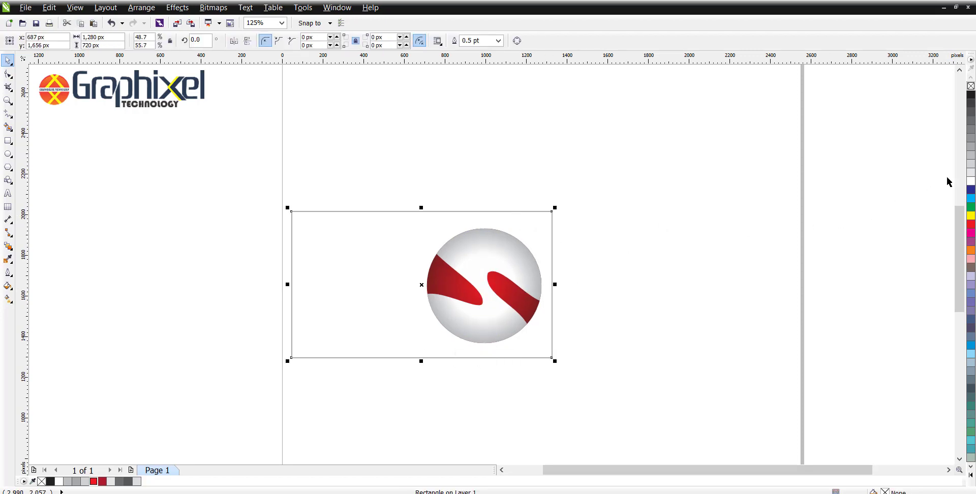
left_click(8, 300)
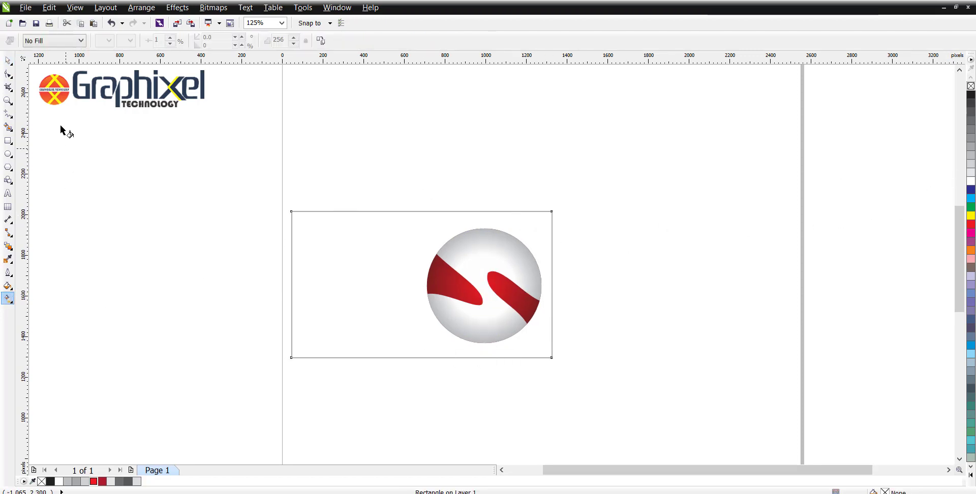
left_click(71, 43)
left_click(33, 76)
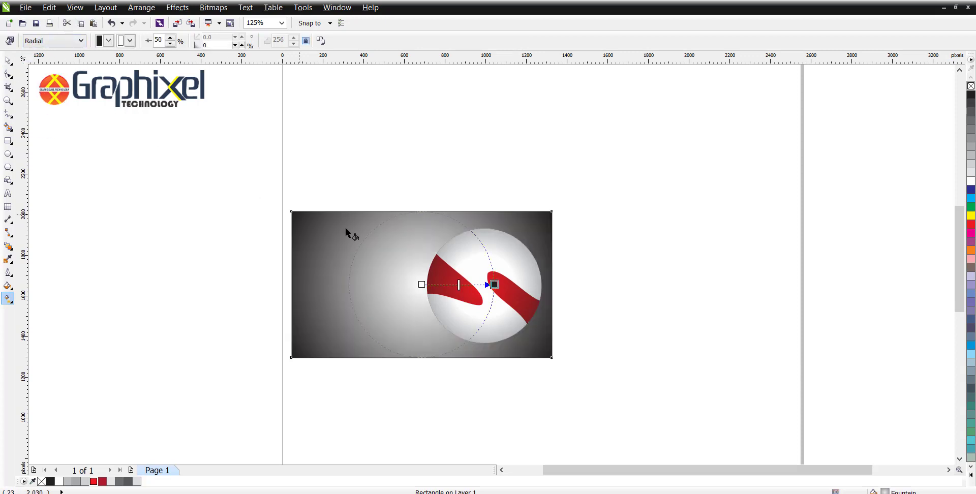
left_click(971, 168)
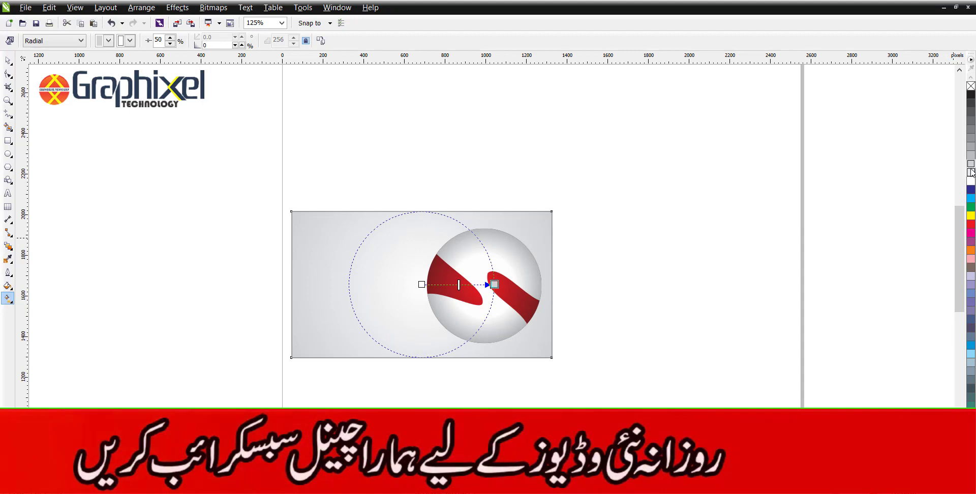
left_click(971, 173)
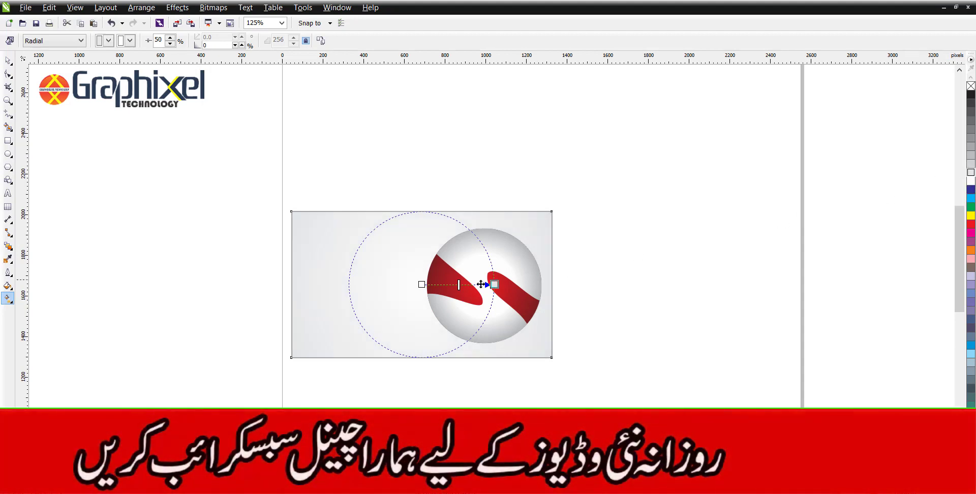
left_click(421, 284)
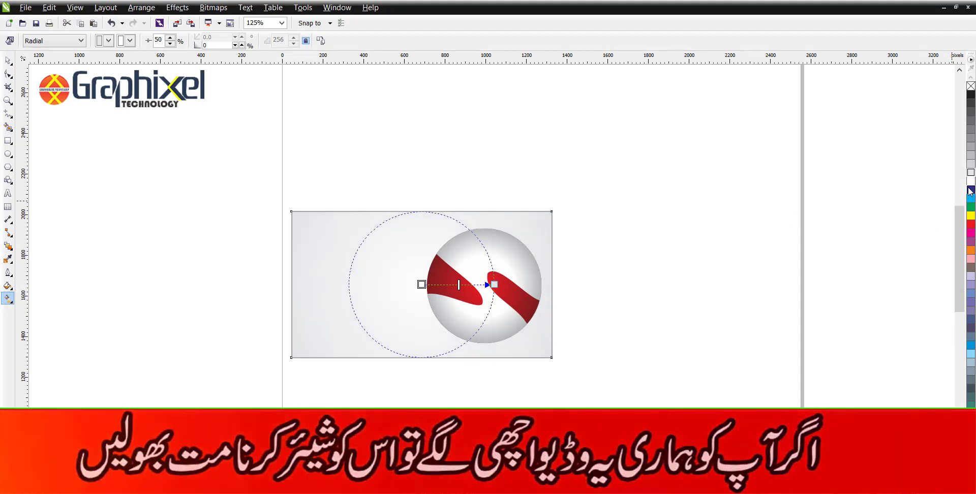
left_click(972, 181)
key("space")
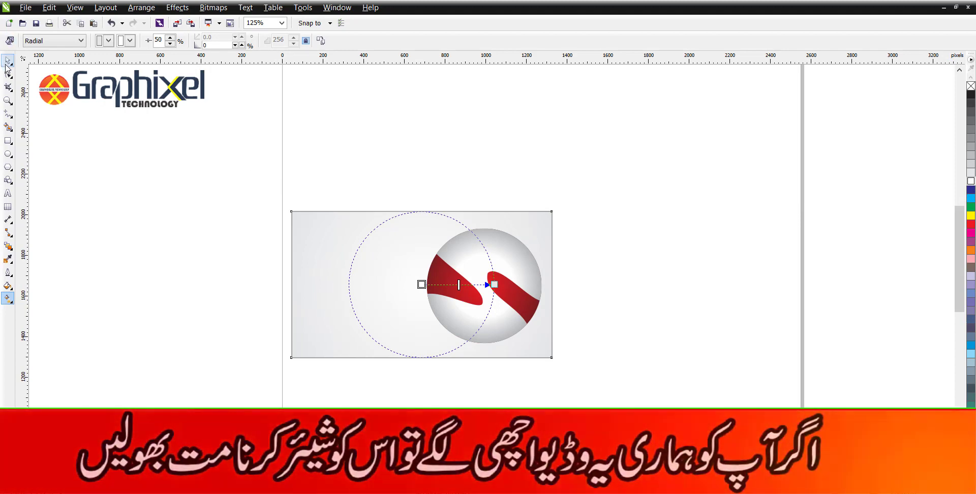
- Try a drop shadow on the sphere, cast from its top edge and from its centre, with a small downward offset
left_click(527, 276)
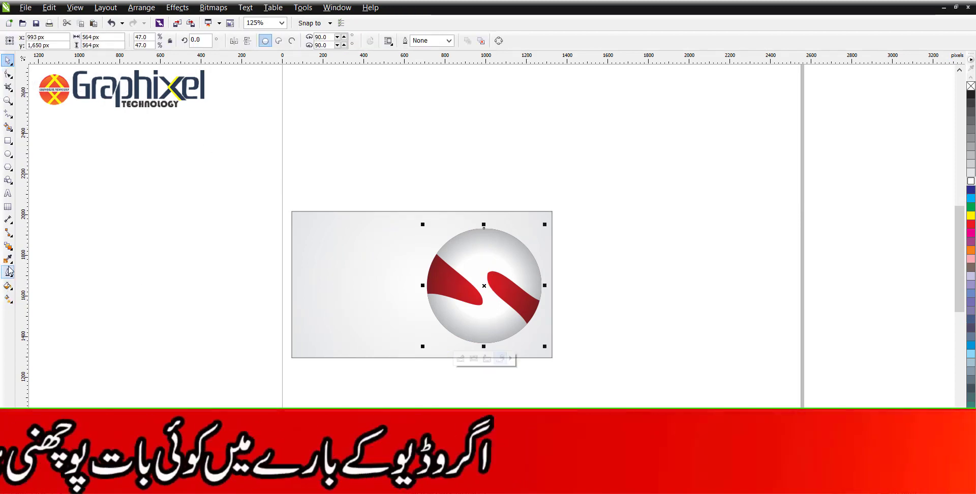
left_click(11, 249)
mouse_move(10, 248)
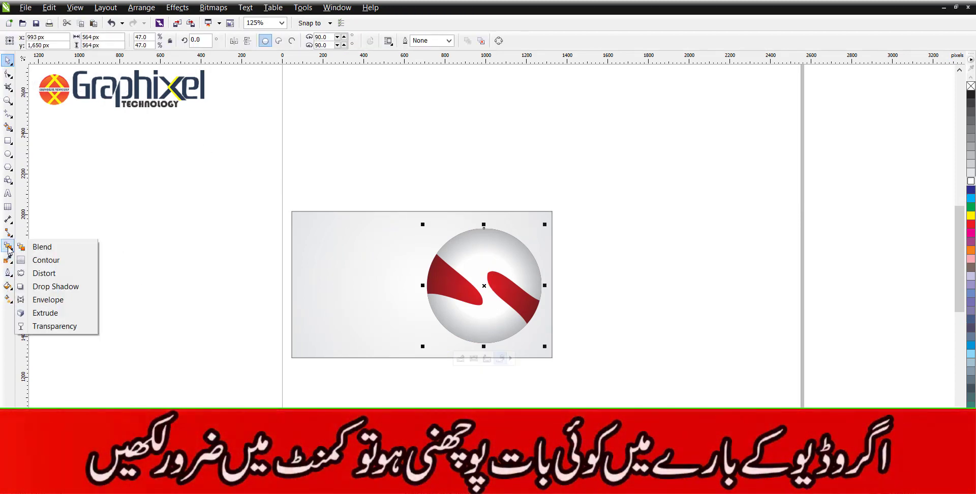
left_click(50, 286)
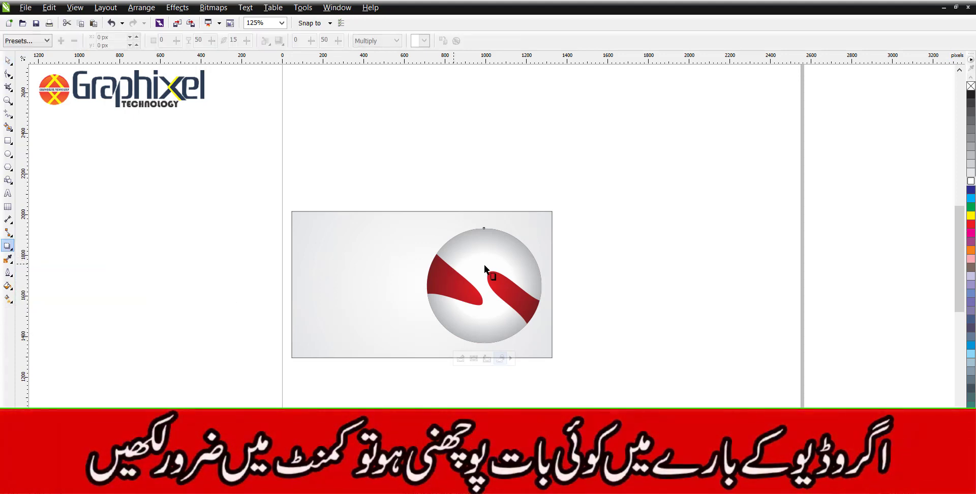
left_click_drag(492, 234, 484, 343)
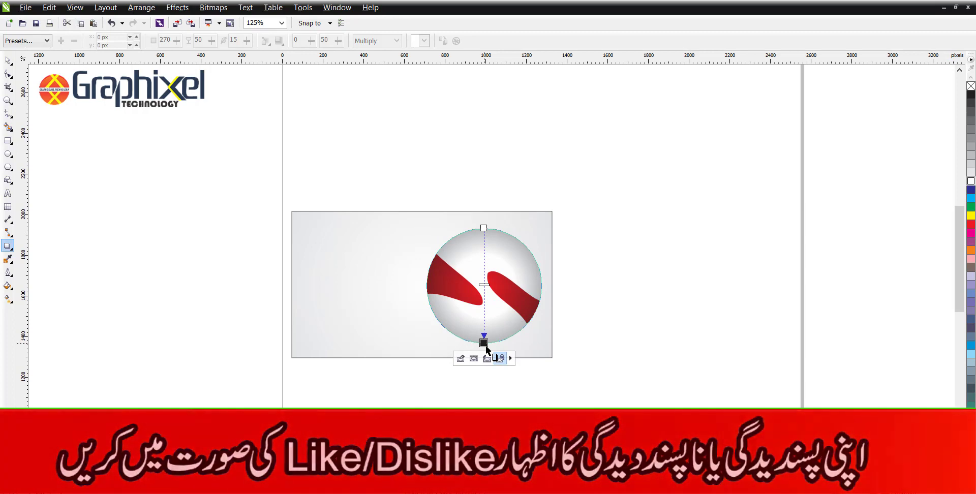
left_click_drag(487, 233, 485, 279)
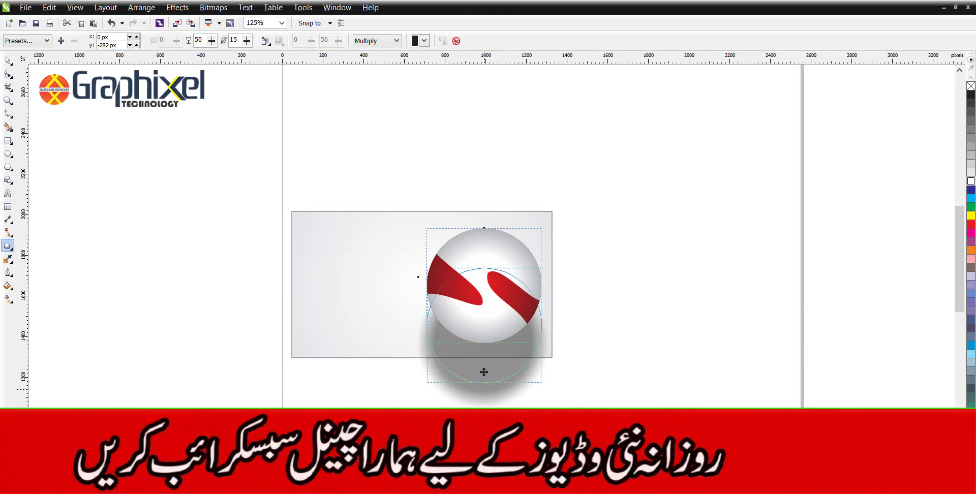
left_click_drag(483, 352, 483, 349)
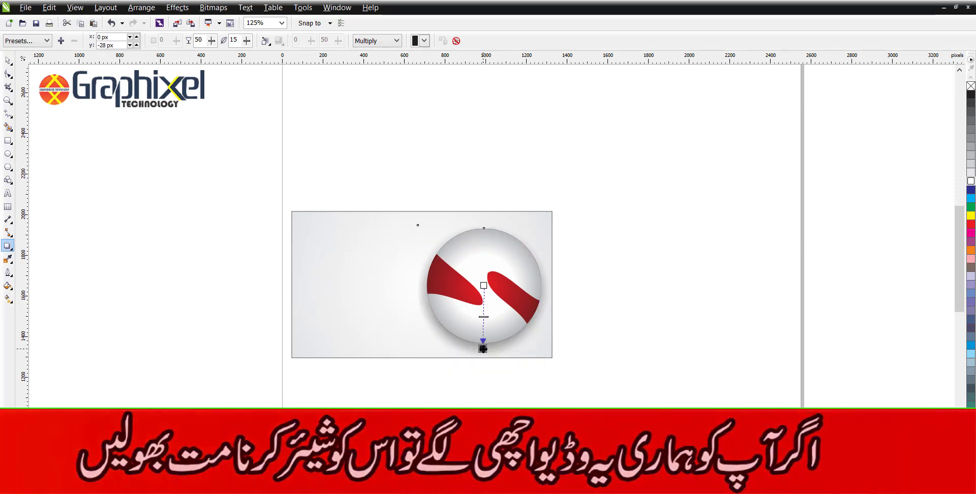
left_click_drag(484, 286, 482, 305)
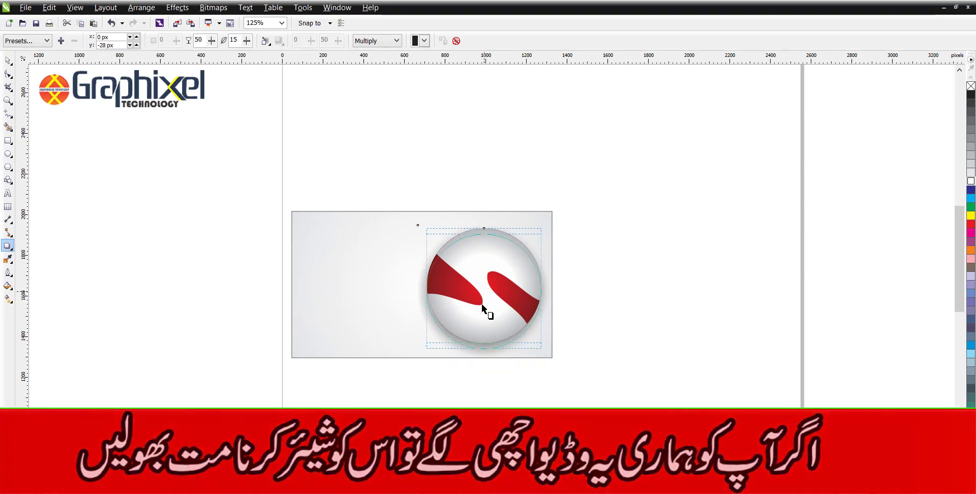
left_click_drag(483, 338, 485, 341)
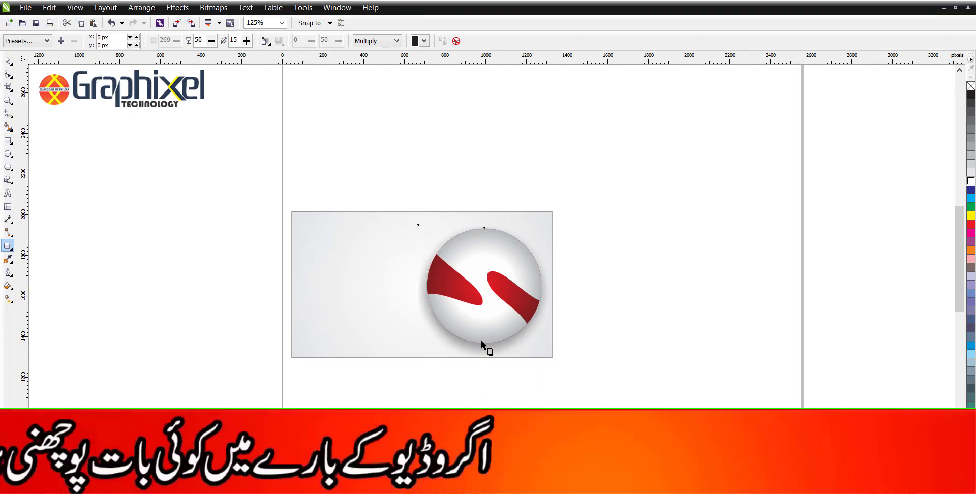
- Cast a flat perspective drop shadow straight beneath the sphere's bottom edge and undo the accidental shift
left_click_drag(482, 404, 482, 350)
scroll(485, 360, "up", 4)
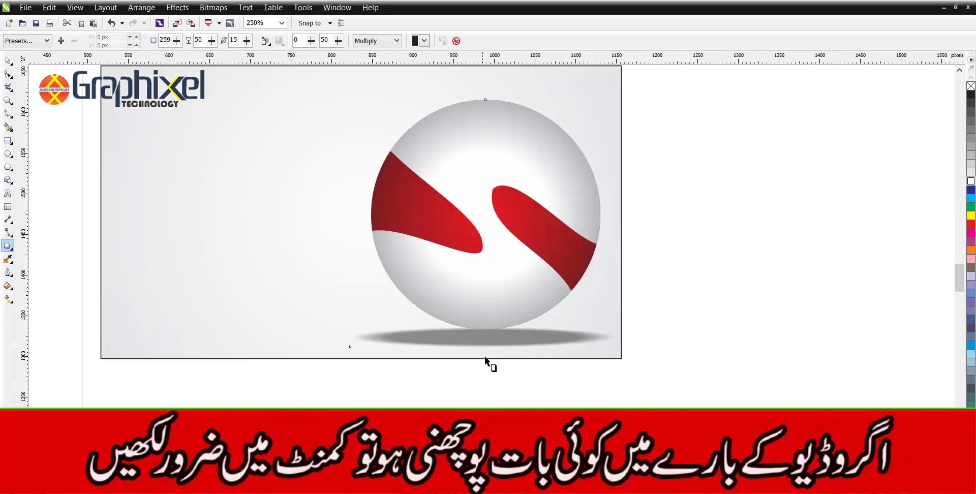
mouse_move(488, 336)
left_mouse_down()
mouse_move(500, 331)
mouse_move(489, 320)
mouse_move(498, 326)
left_mouse_up()
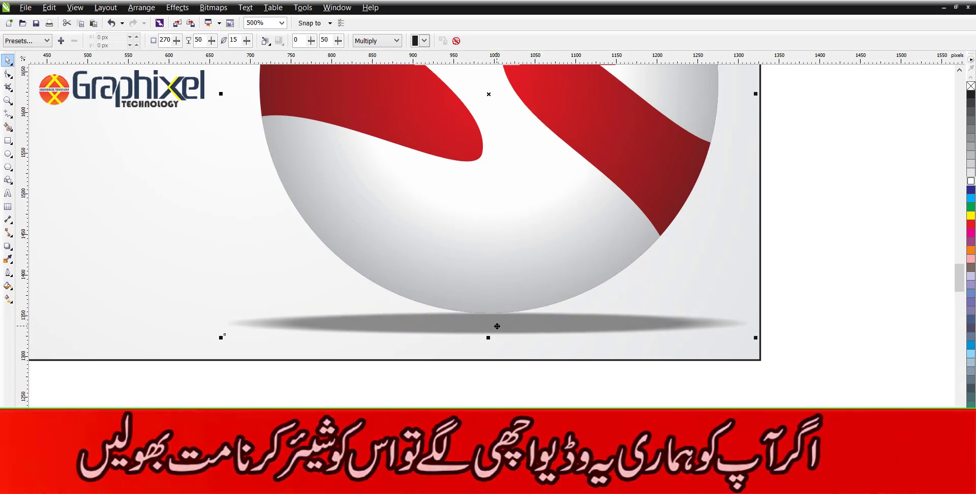
key("ctrl+z")
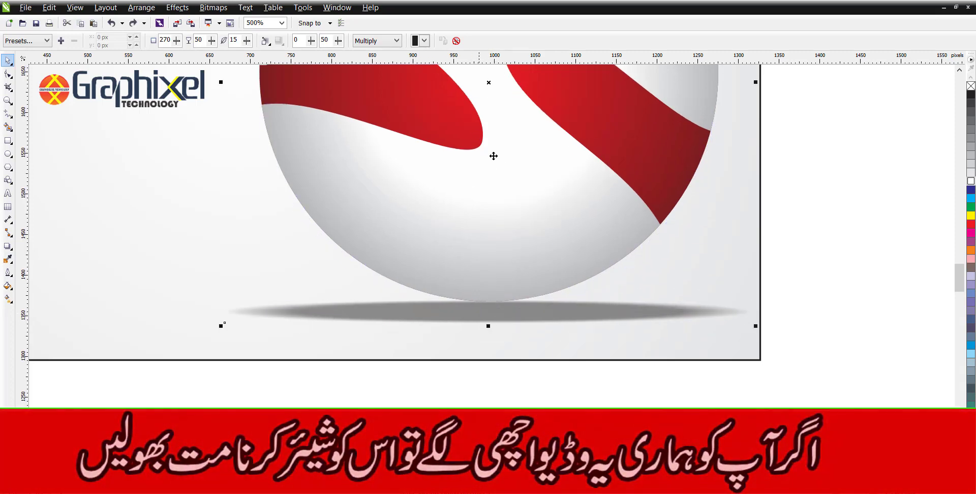
- Place a copy of the sphere and its shadow slightly to the left and delete the original sphere
left_click_drag(494, 157, 417, 156)
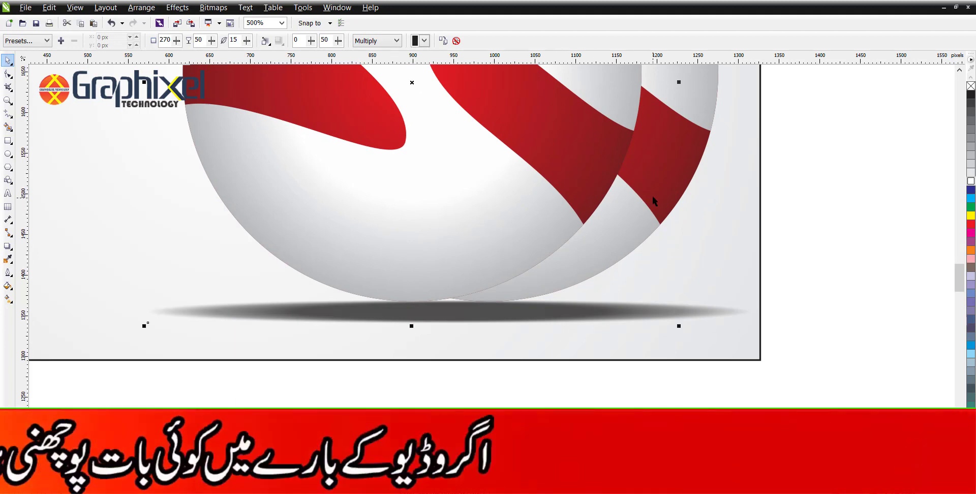
left_click(654, 200)
key("Delete")
- Move the remaining sphere with its shadow right to about x 978 px and clear the selection
left_click(454, 196)
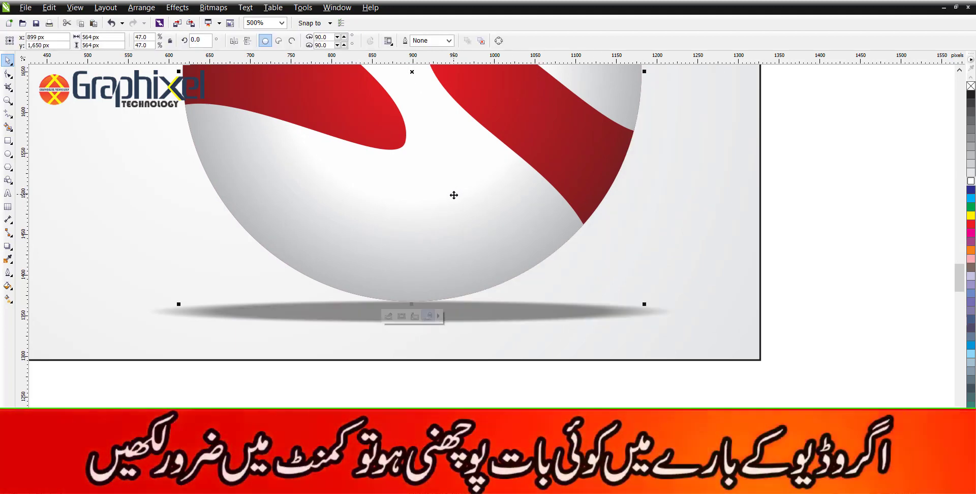
left_click(454, 196, "ctrl")
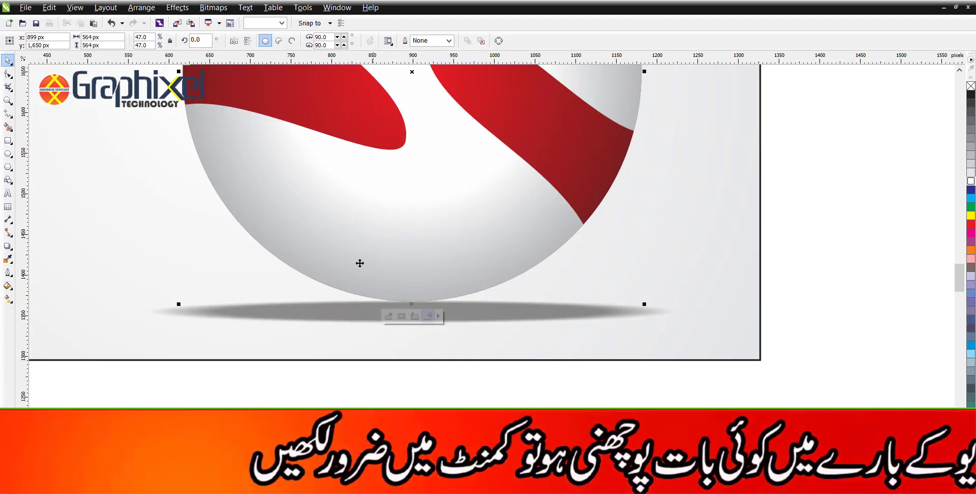
left_click(412, 317)
left_click_drag(394, 245, 402, 246)
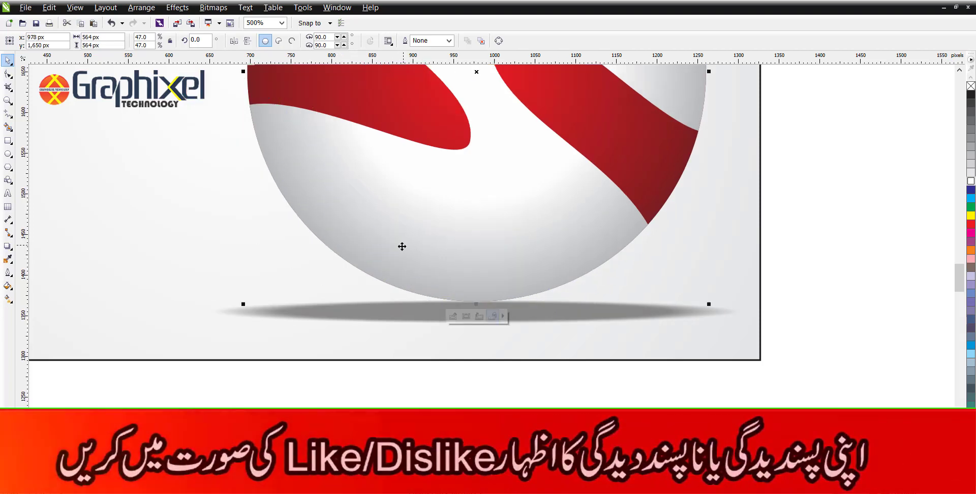
key("Escape")
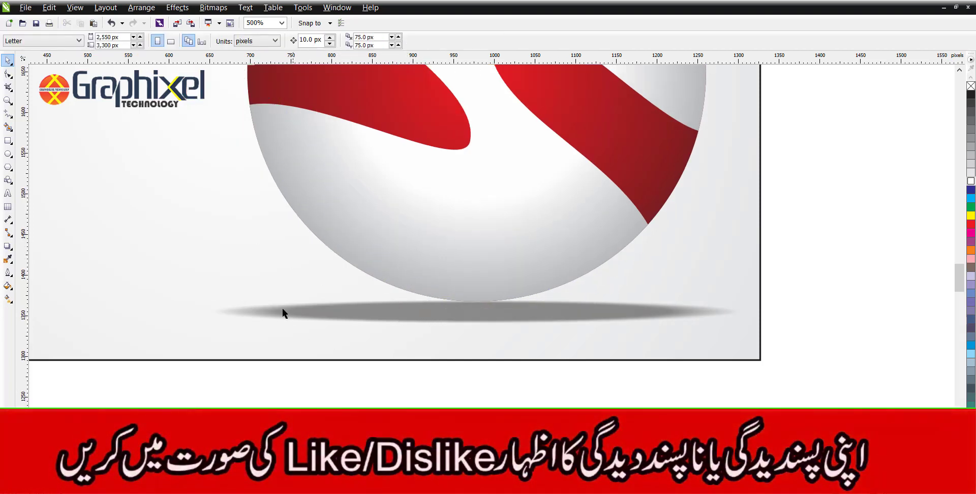
- Try to shift the sphere and its shadow slightly downward
left_click(243, 315)
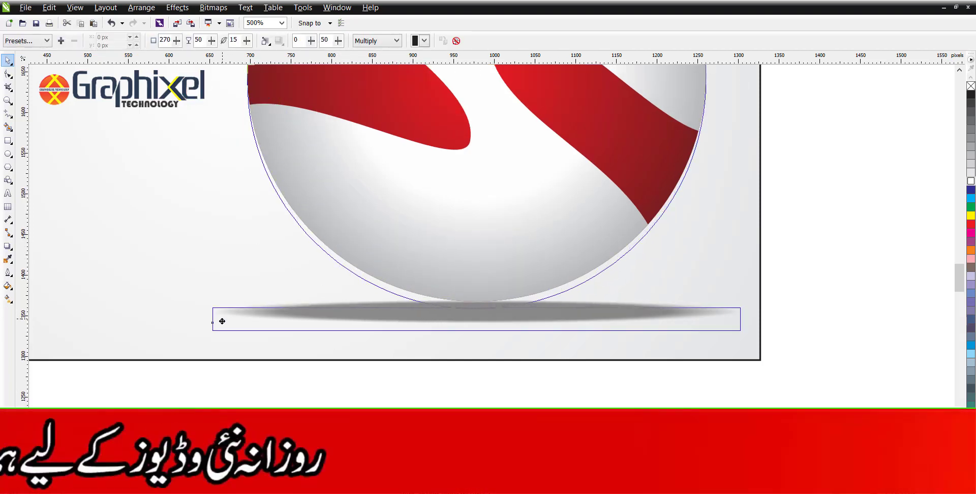
left_click_drag(222, 322, 223, 324)
key("ctrl+z")
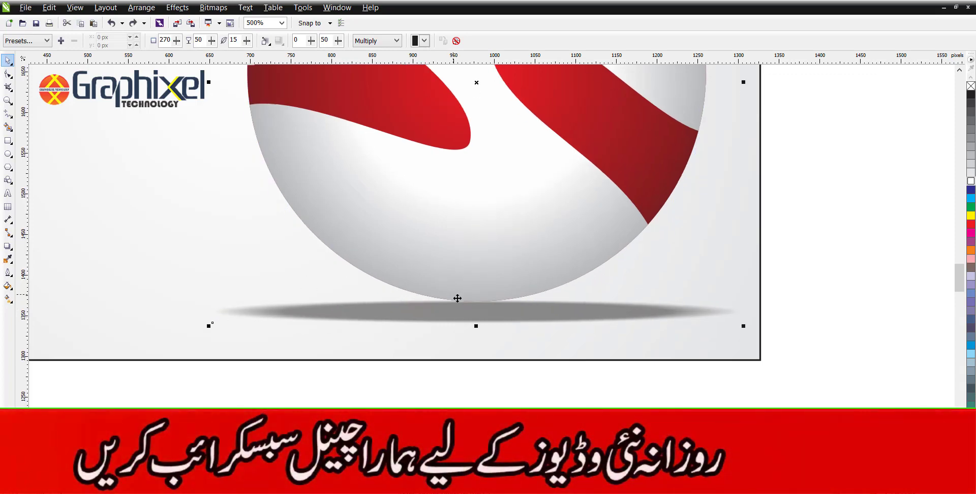
- Set the end of the drop shadow slightly lower beneath the sphere to make the flat ellipse a little deeper
key("space")
left_click_drag(476, 301, 476, 321)
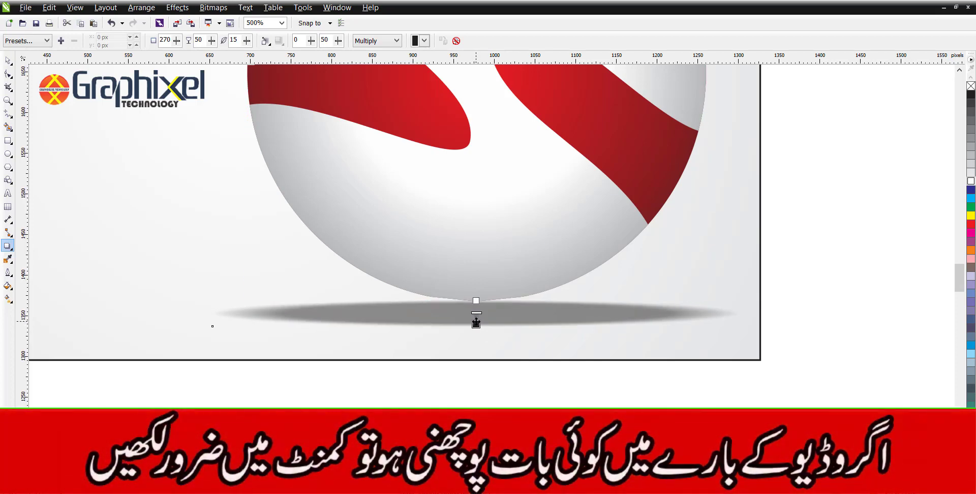
key("space")
key("F4")
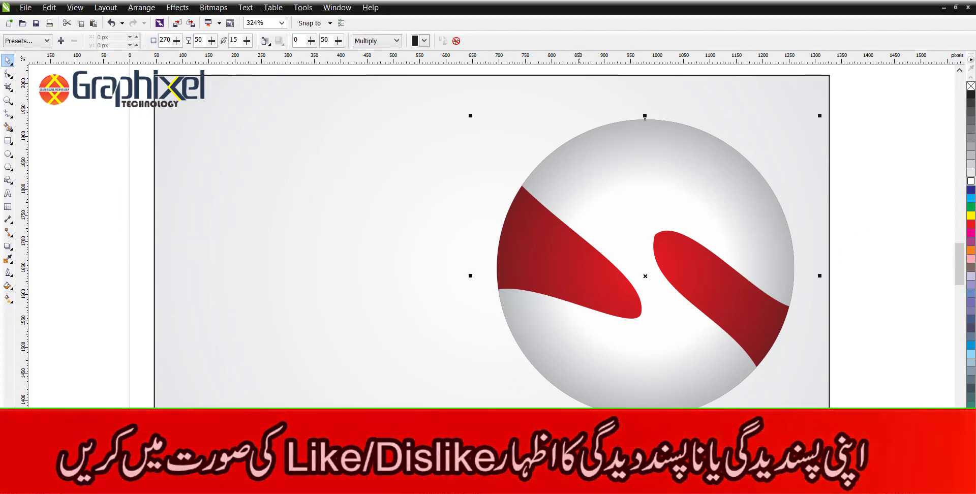
- Set the sphere's drop shadow opacity to 30 and its feathering to 10
left_click(211, 42)
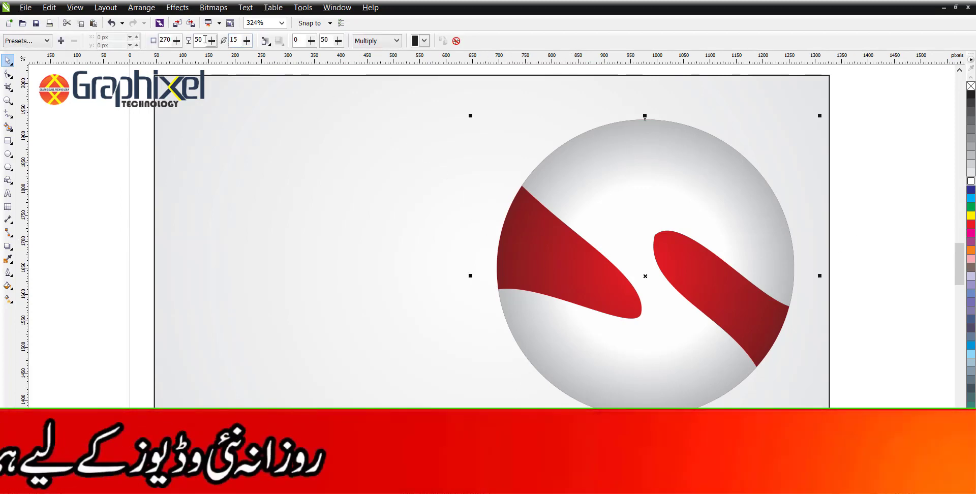
type("30")
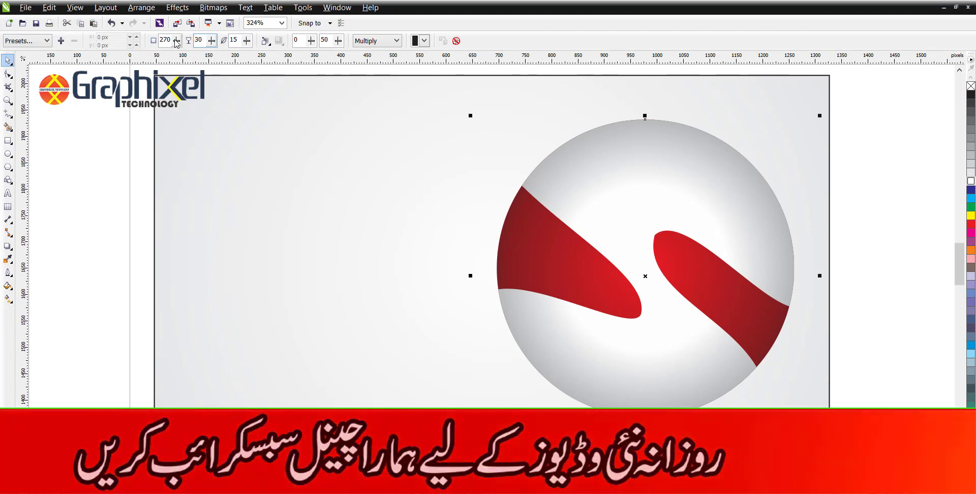
key("Tab")
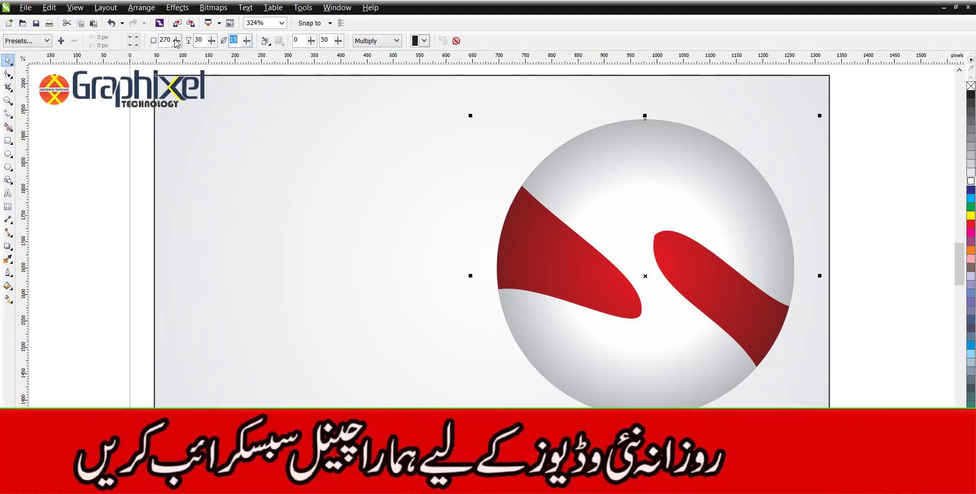
type("1")
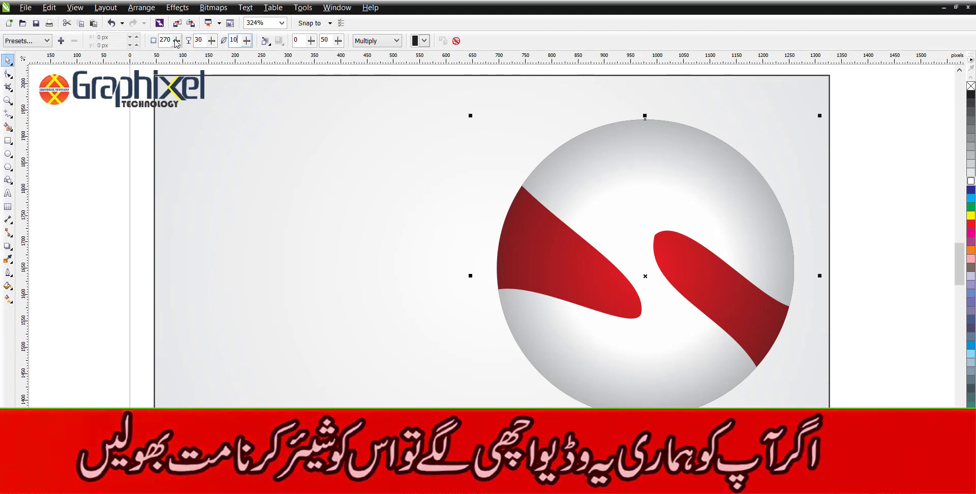
type("0")
key("Return")
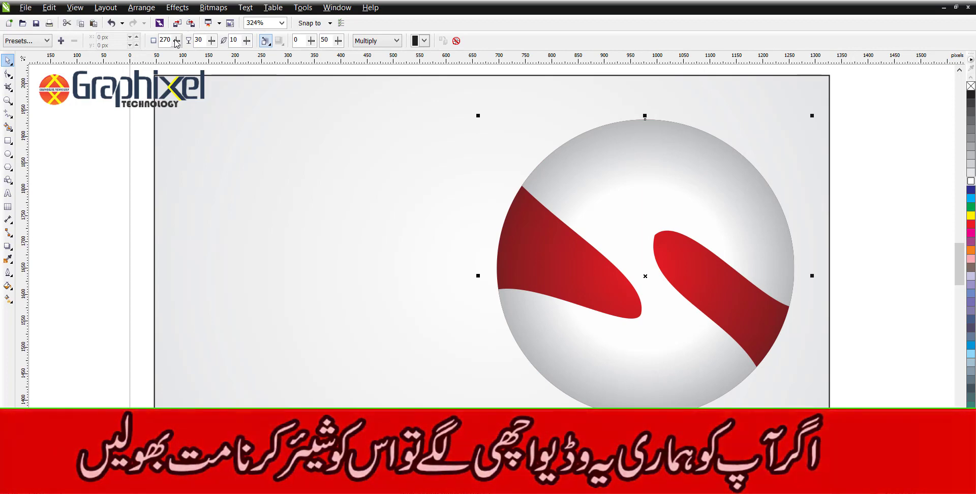
- Set the shadow's feathering direction to Outside and its feathering edges to Inverse Squared
left_click(265, 41)
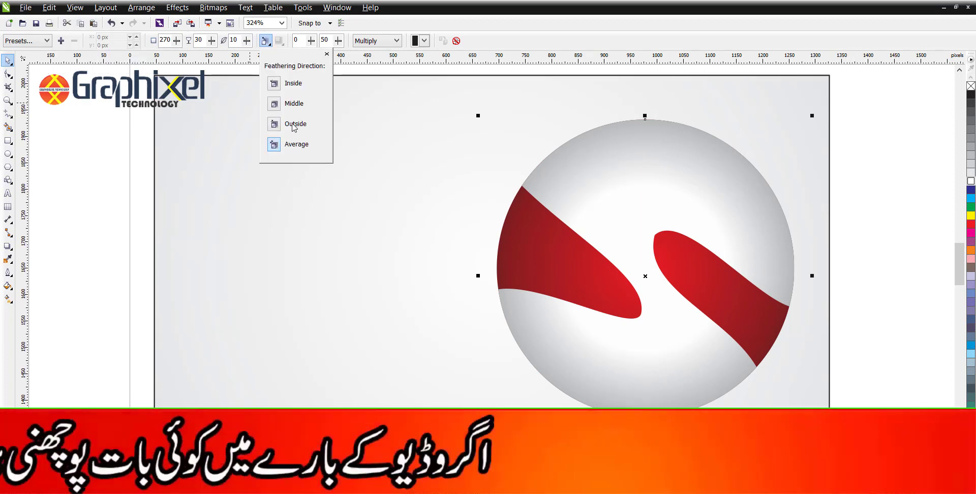
left_click(281, 127)
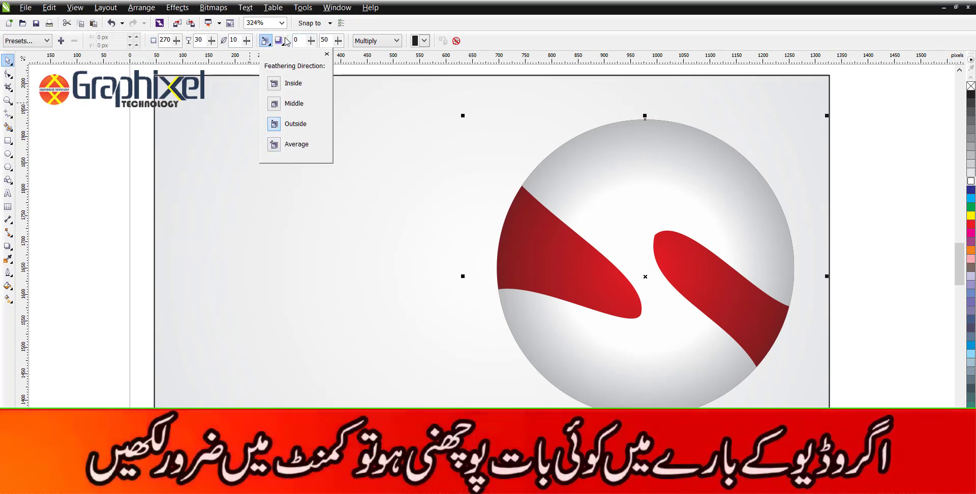
left_click(279, 41)
left_click(289, 128)
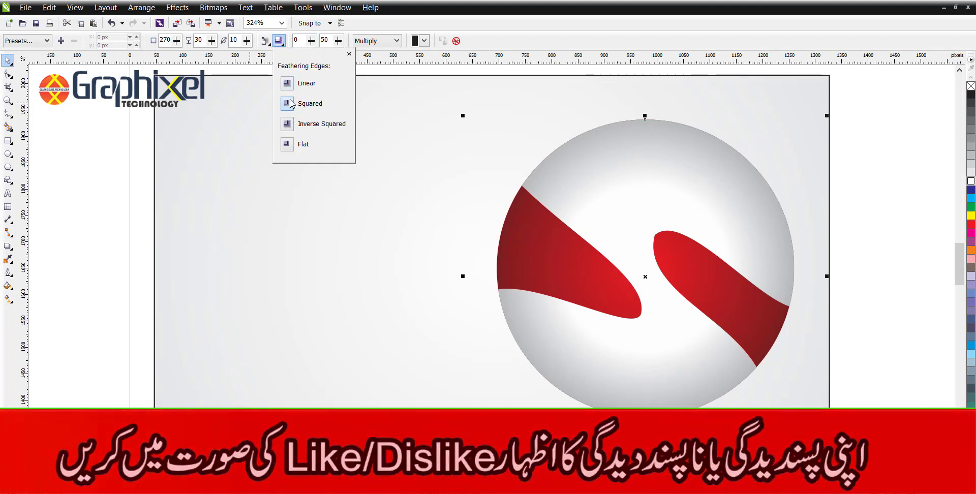
left_click(289, 84)
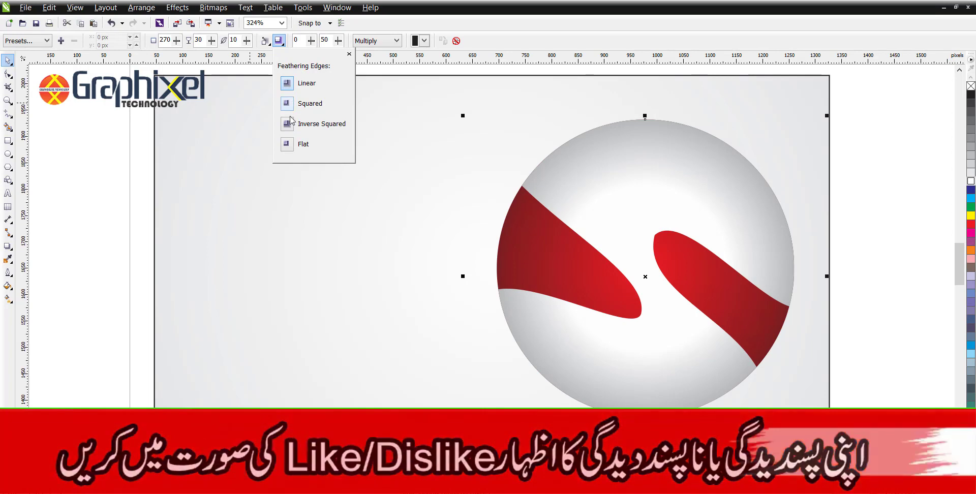
left_click(287, 145)
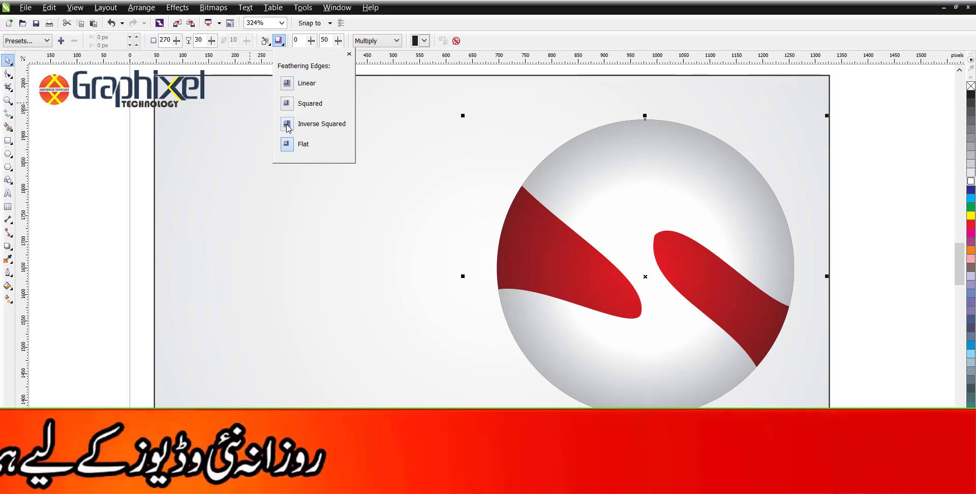
left_click(288, 126)
- Change the shadow's merge mode to Normal and its colour to a medium grey
left_click(386, 40)
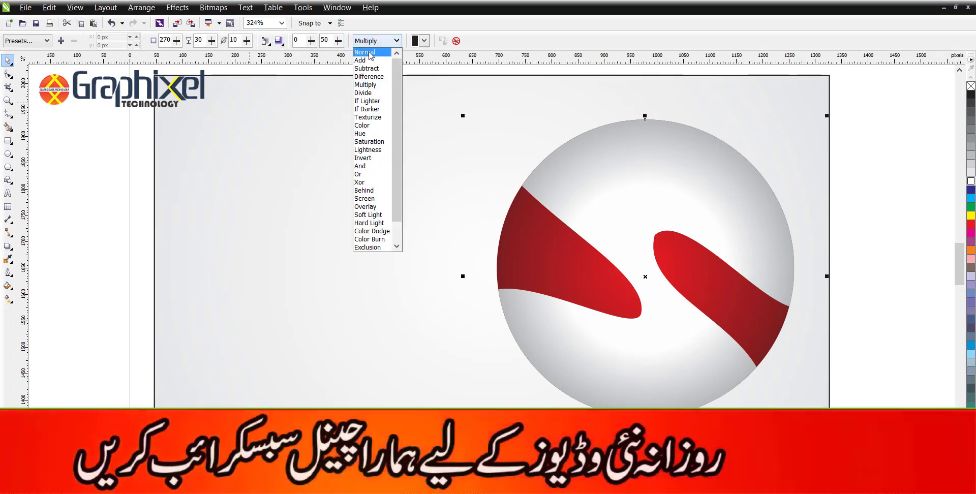
left_click(371, 50)
left_click(425, 41)
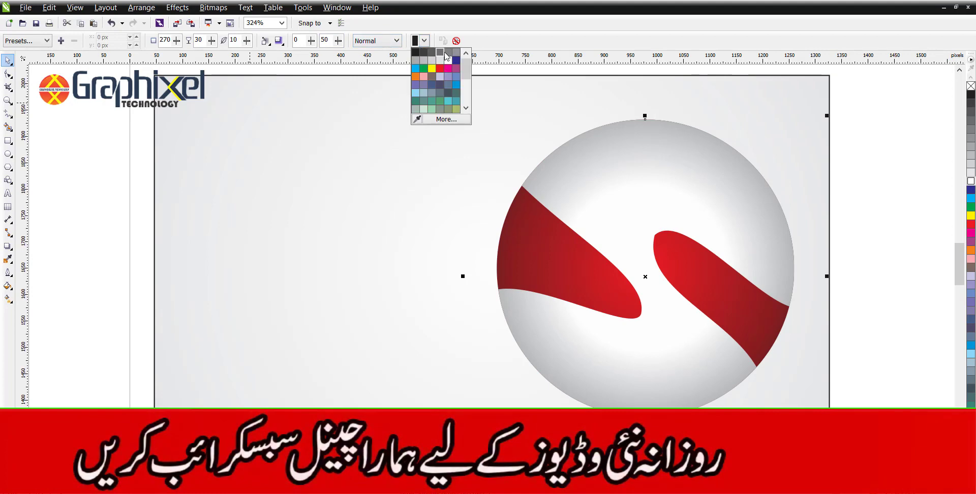
left_click(446, 53)
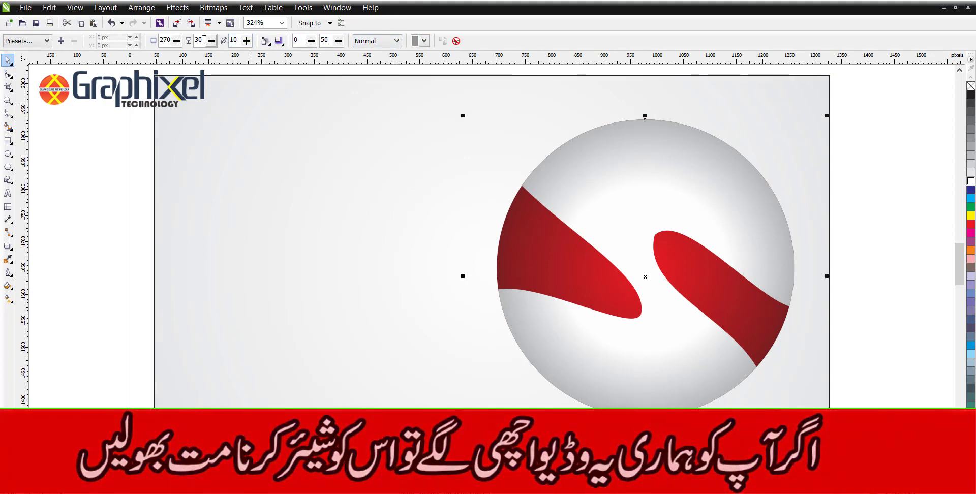
- Lower the shadow's opacity to 20, recolour it dark grey and clear the selection
double_click(204, 39)
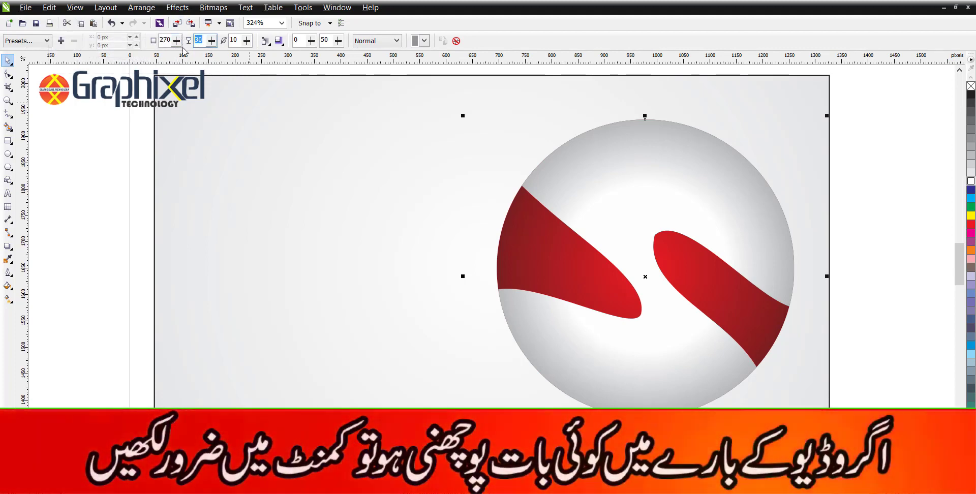
type("20")
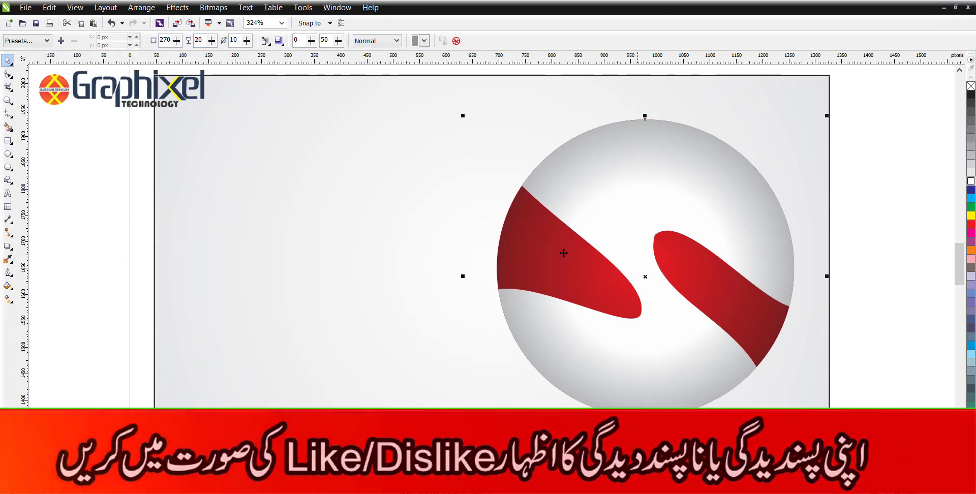
left_click(424, 41)
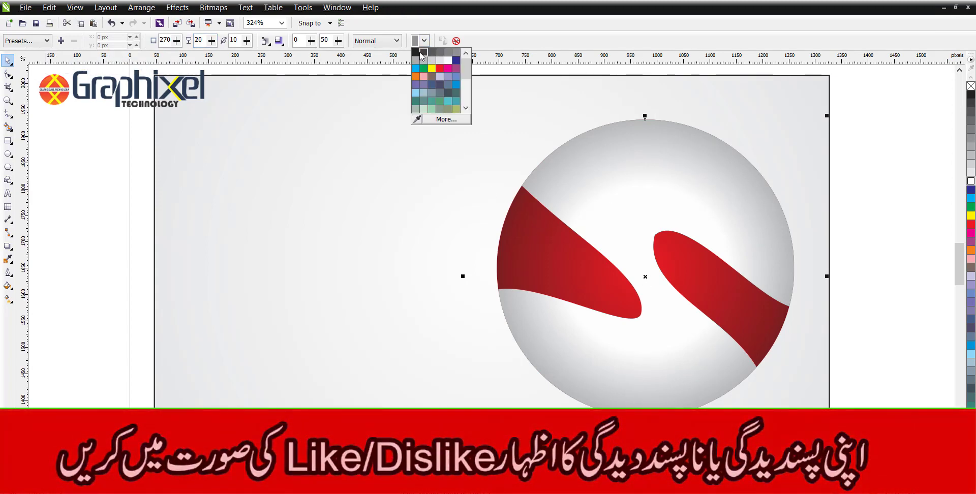
left_click(422, 53)
key("Escape")
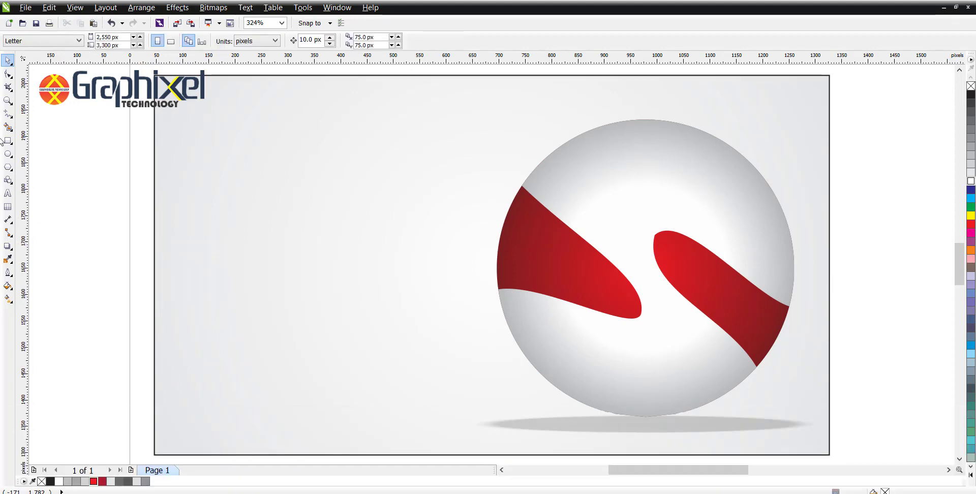
- Add artistic text beside the sphere reading "LOGO", "DESIGN" and "GRAPHIXEL TECHNOLOGY" on three lines
left_click(8, 142)
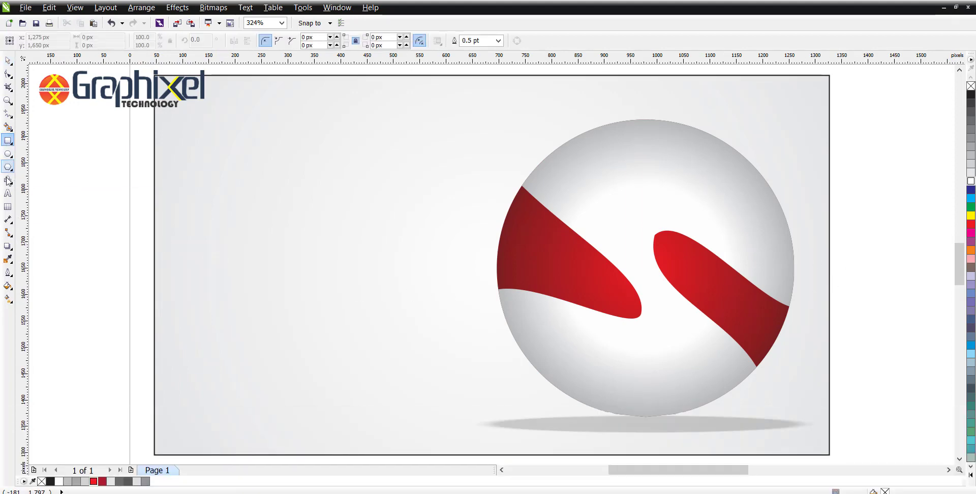
left_click(9, 195)
left_click(192, 180)
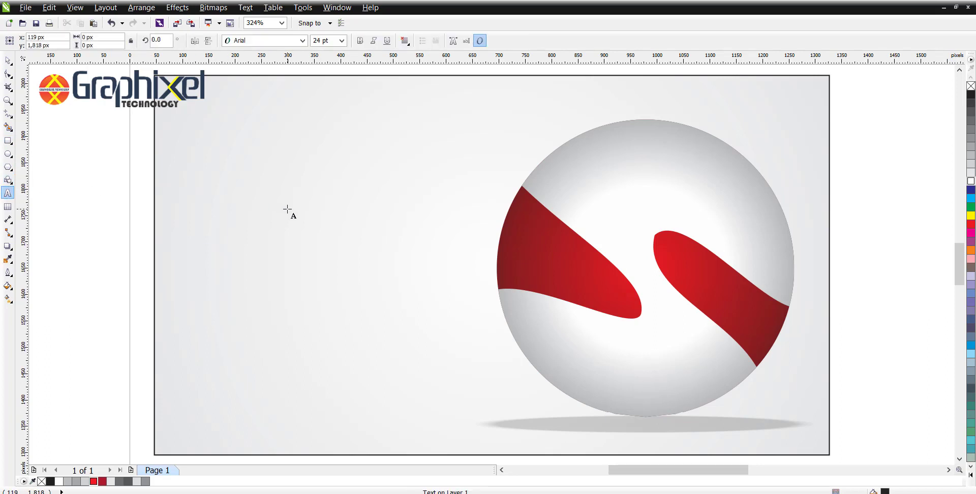
type("LOGO")
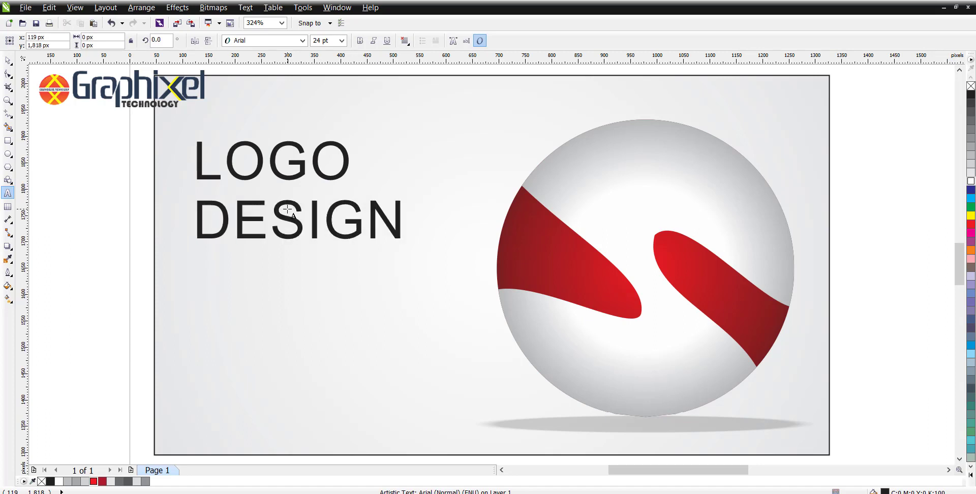
type("RA")
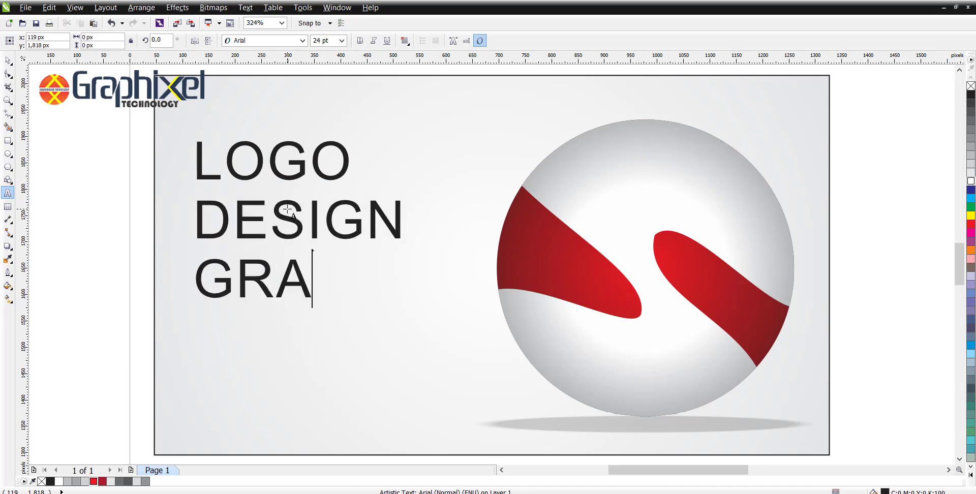
type("PHIXEL")
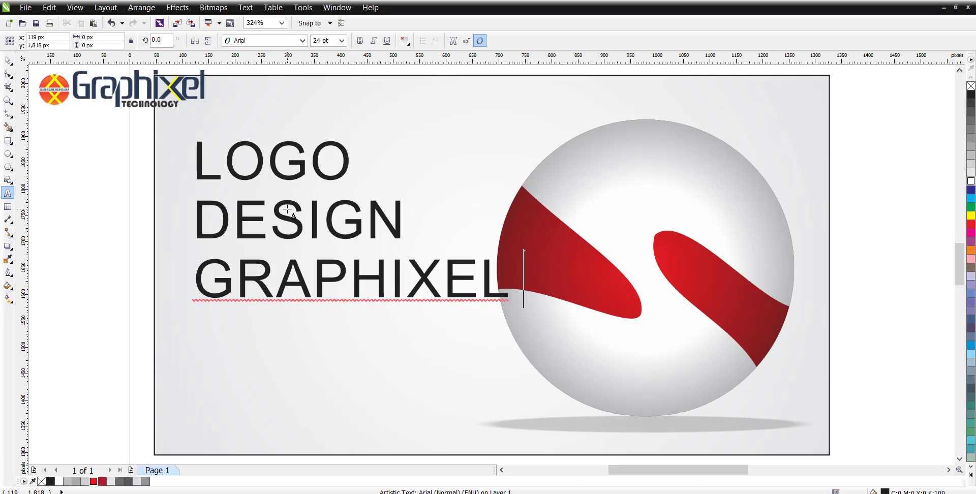
type(" TECH")
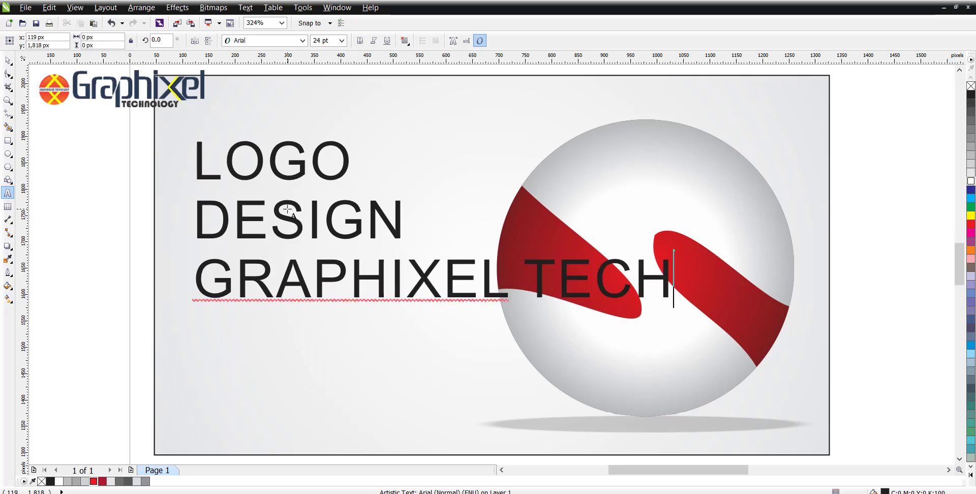
type("NOLOGY")
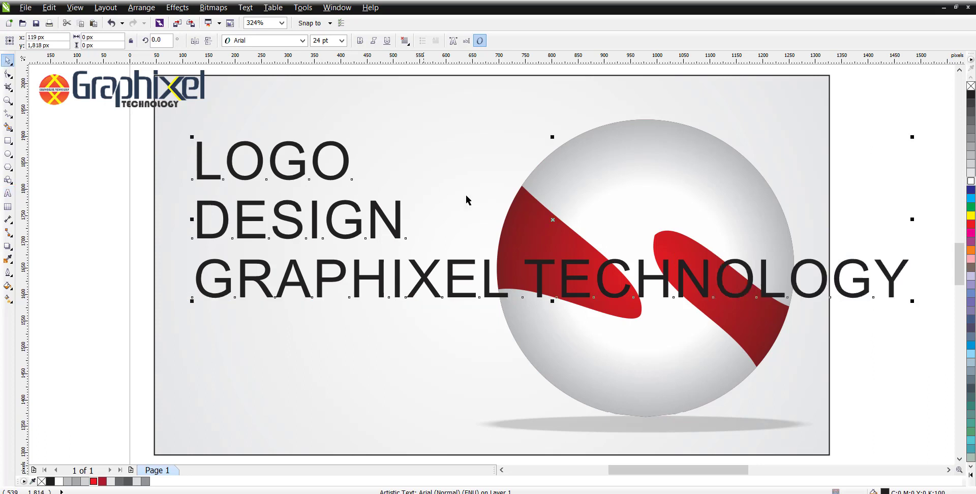
- Set the font size of the "GRAPHIXEL TECHNOLOGY" line to 7 pt
left_click_drag(903, 272, 193, 284)
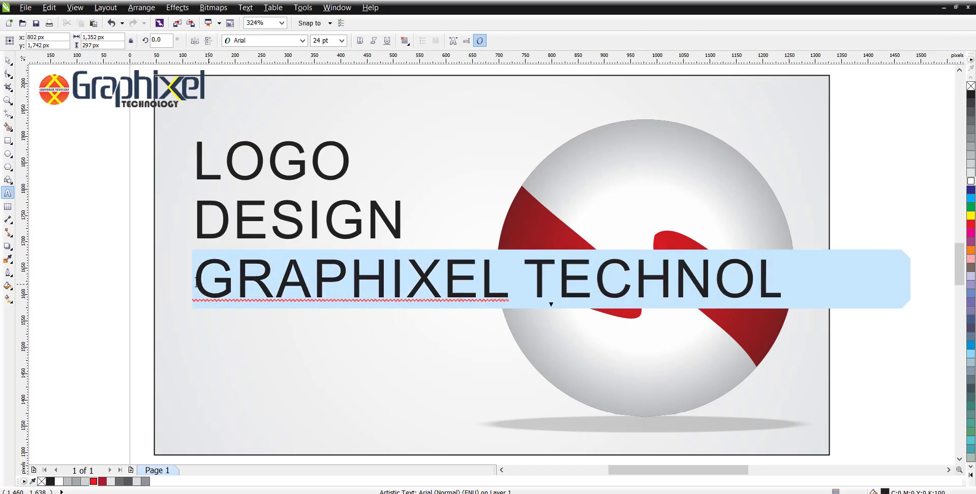
left_click(316, 40)
type("7")
key("Return")
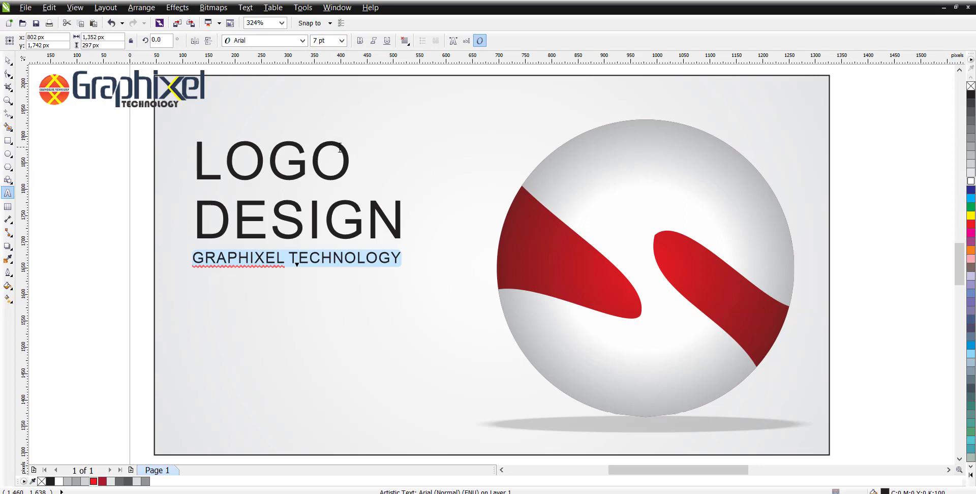
- Make the word "LOGO" bold and dark red, and colour the word "DESIGN" bright red
left_click_drag(350, 162, 193, 162)
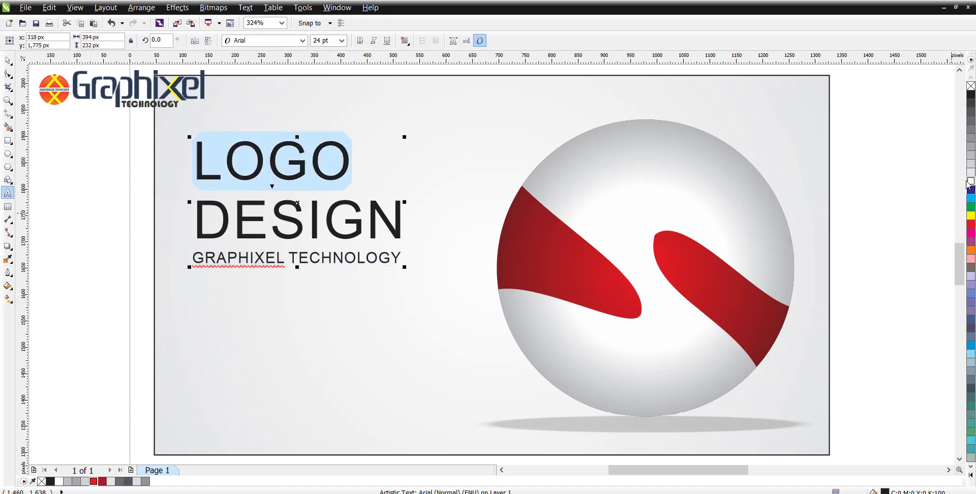
left_click(360, 40)
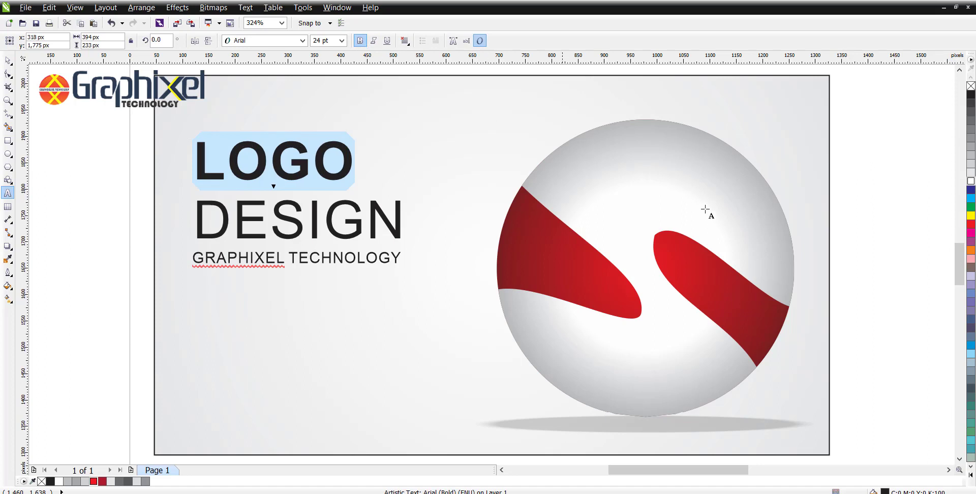
left_click(103, 481)
left_click_drag(400, 222, 155, 222)
left_click(94, 481)
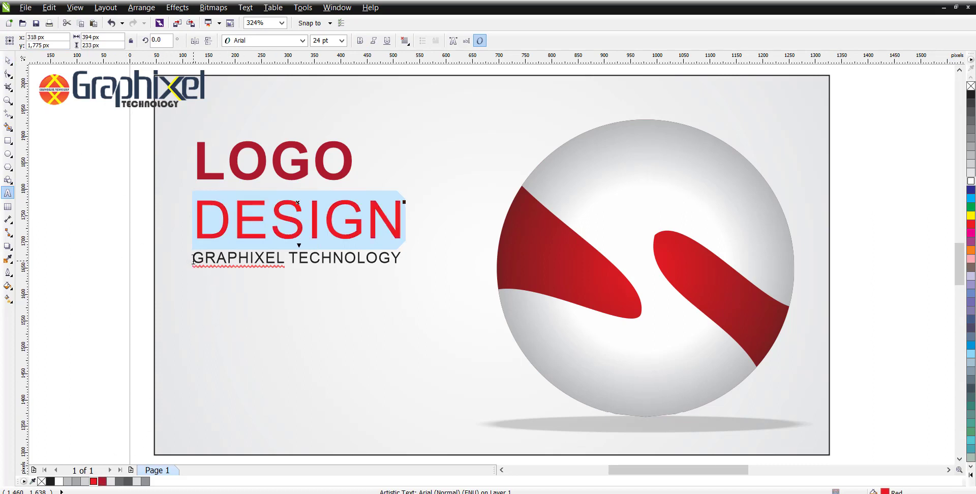
- Make the "GRAPHIXEL TECHNOLOGY" line bold and finish editing the text
left_click_drag(193, 260, 409, 271)
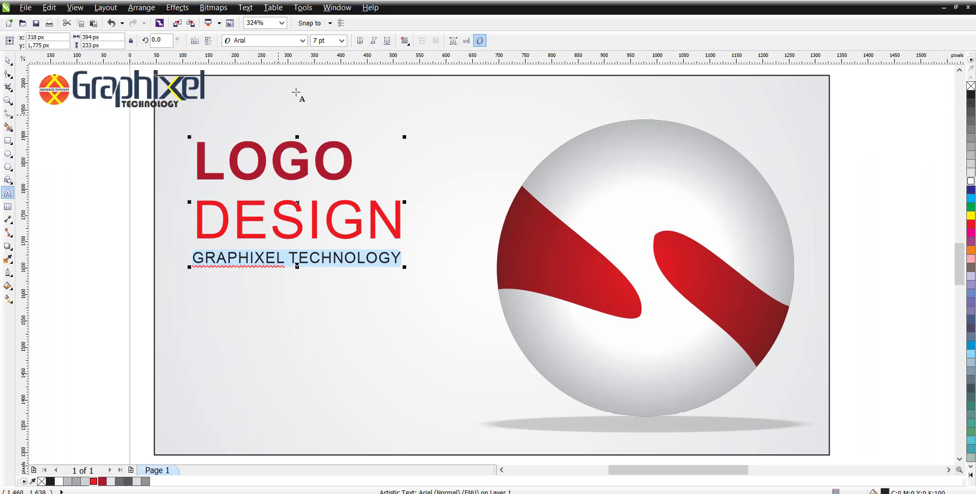
left_click(360, 41)
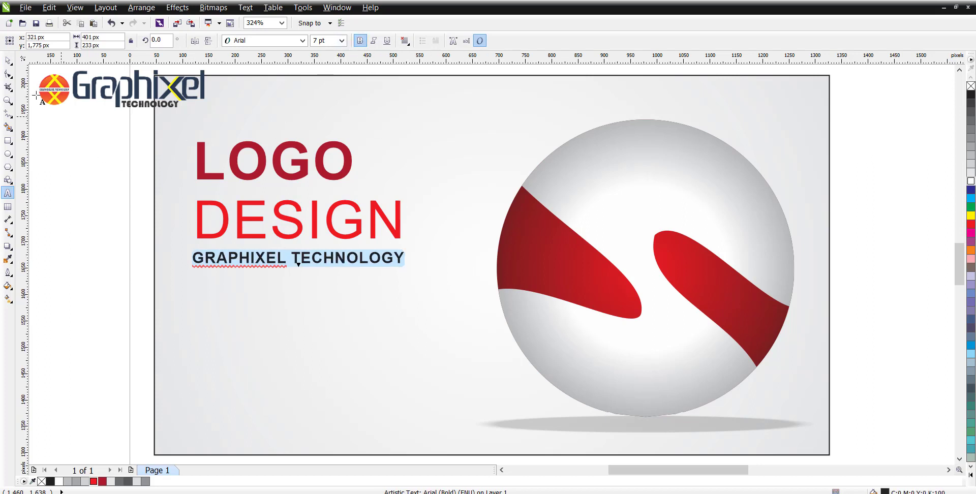
left_click(8, 60)
left_click(61, 159)
- Enlarge the text block to about 550 by 320 px and move it into the free space beside the sphere
left_click(386, 285)
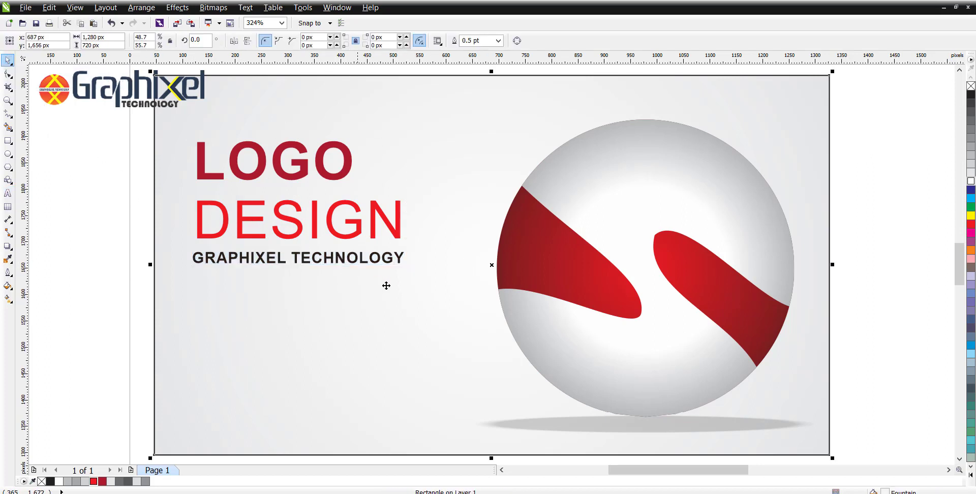
left_click(374, 232)
left_click_drag(409, 268, 487, 320)
left_click_drag(441, 233, 426, 265)
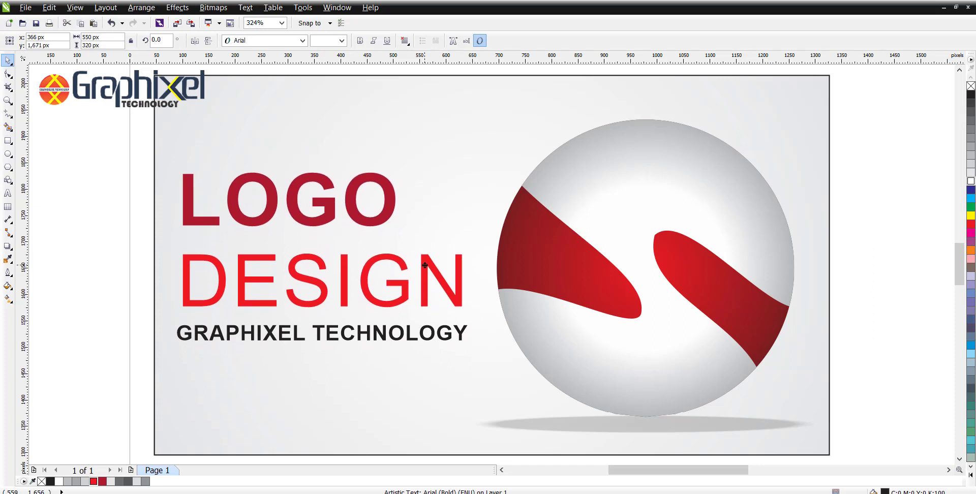
- Align the text block's vertical centre with the sphere and clear the selection
left_click(570, 273, "shift")
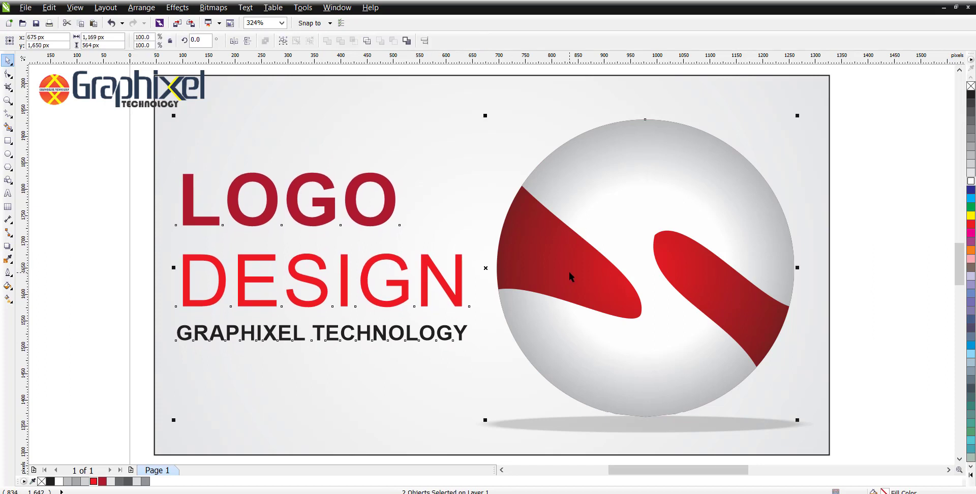
key("e")
left_click(156, 235)
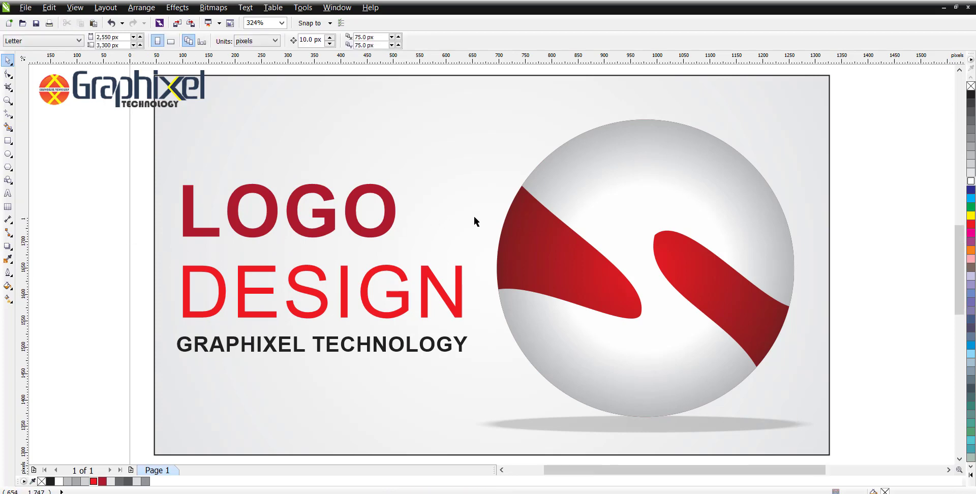
- Remove the background rectangle's outline and group it with the text, sphere and shadow
scroll(475, 218, "down", 3)
right_click(971, 86)
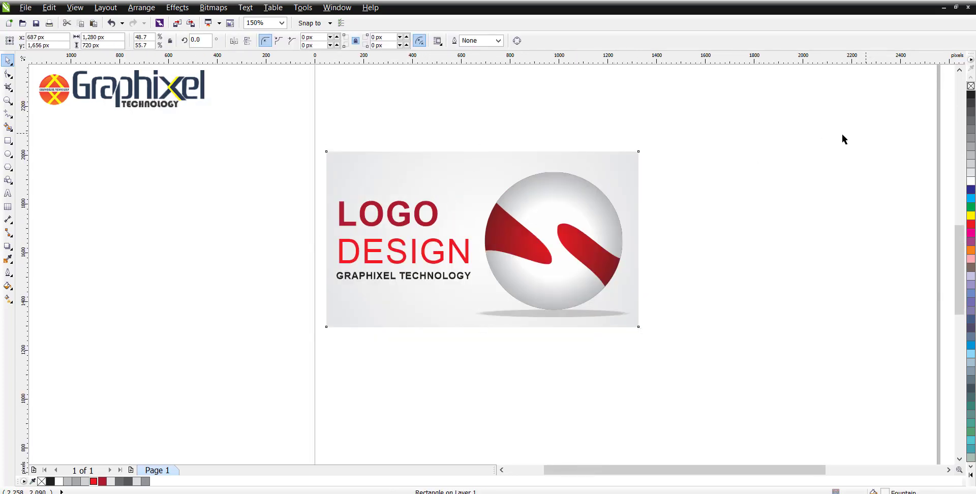
left_click_drag(745, 110, 181, 388)
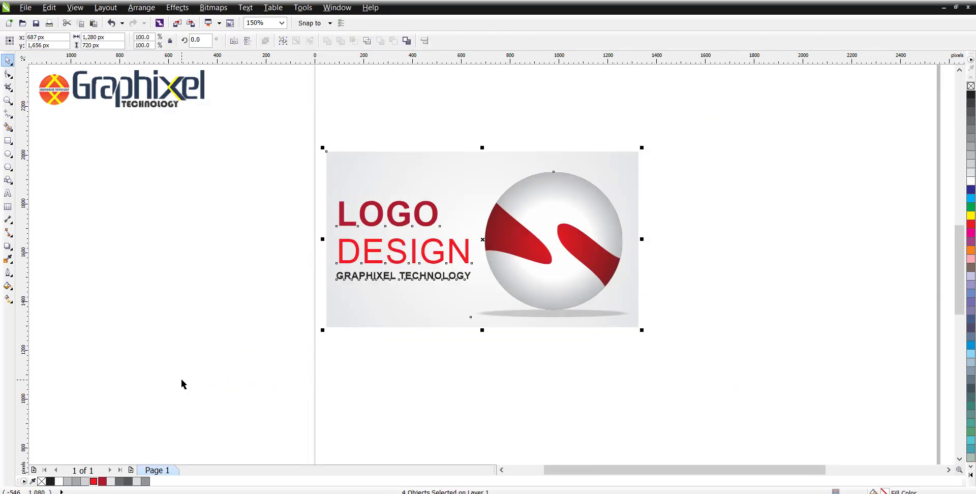
key("ctrl+g")
key("shift+F2")
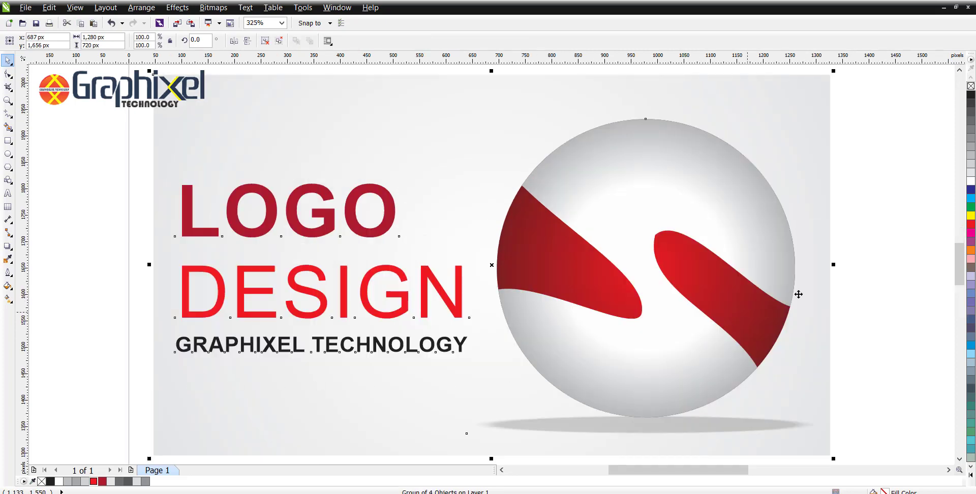